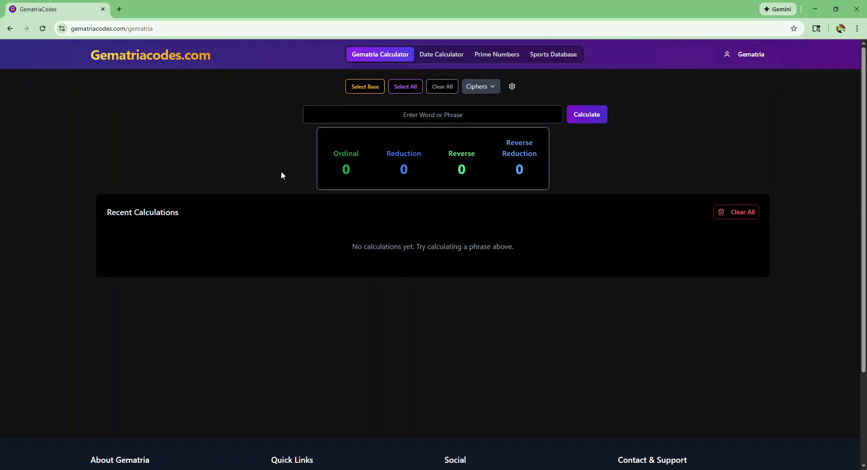
# Step: Select every available cipher and clear the whole selection again
pyautogui.click(411, 91)
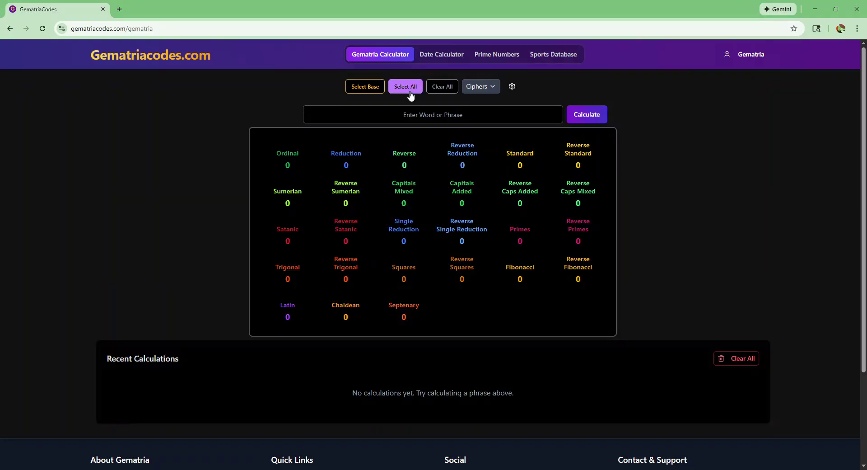
pyautogui.click(440, 91)
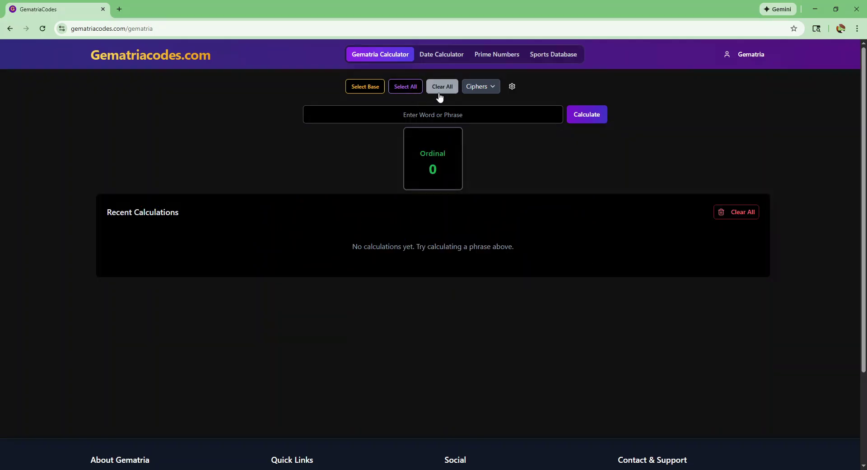
# Step: Add the Reduction and Standard ciphers to the selection alongside Ordinal and update the calculator
pyautogui.click(484, 92)
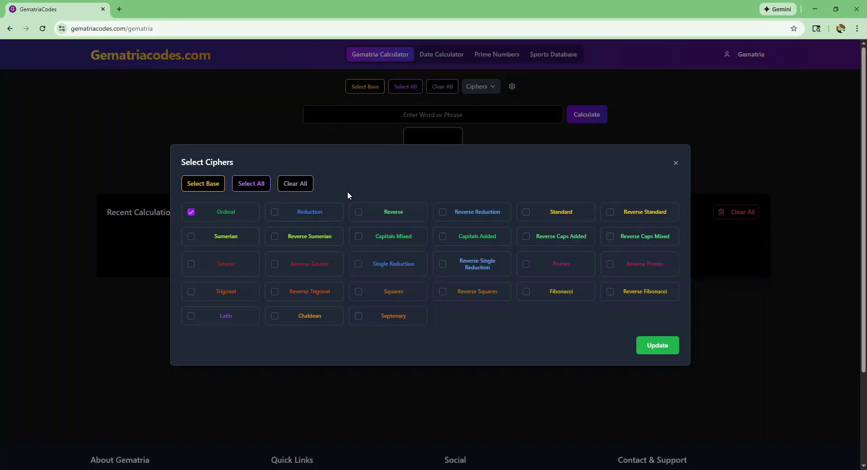
pyautogui.click(316, 213)
pyautogui.click(552, 212)
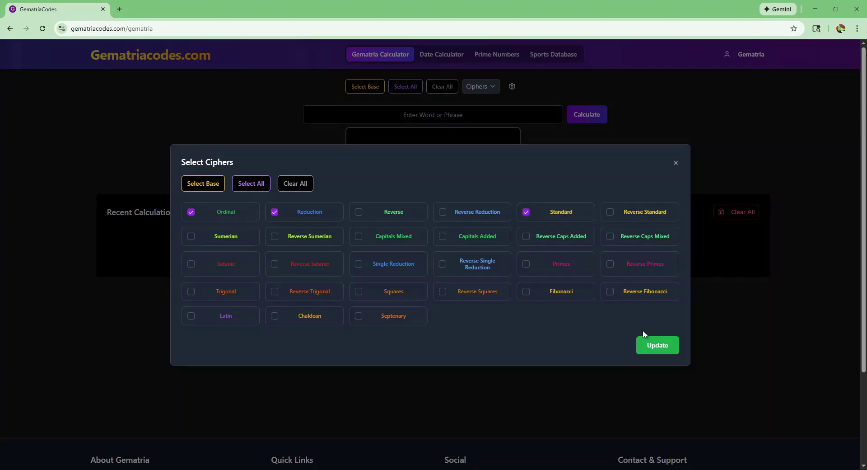
pyautogui.click(655, 348)
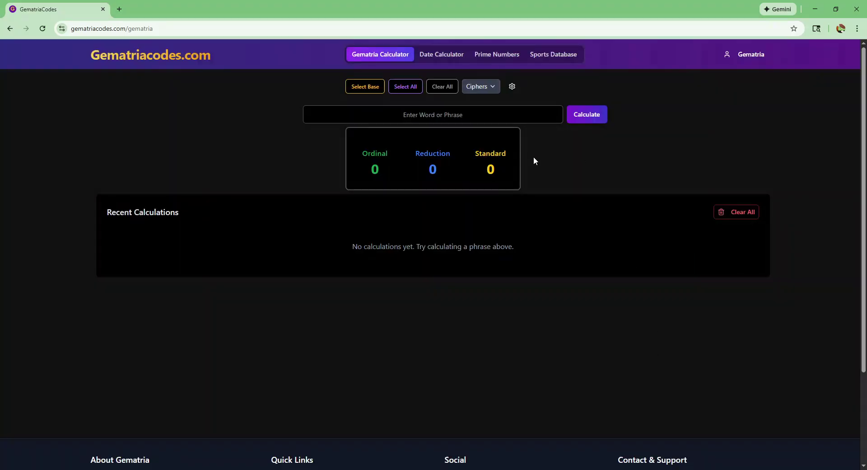
# Step: Restore the base cipher selection and enter "America" as the phrase
pyautogui.click(365, 91)
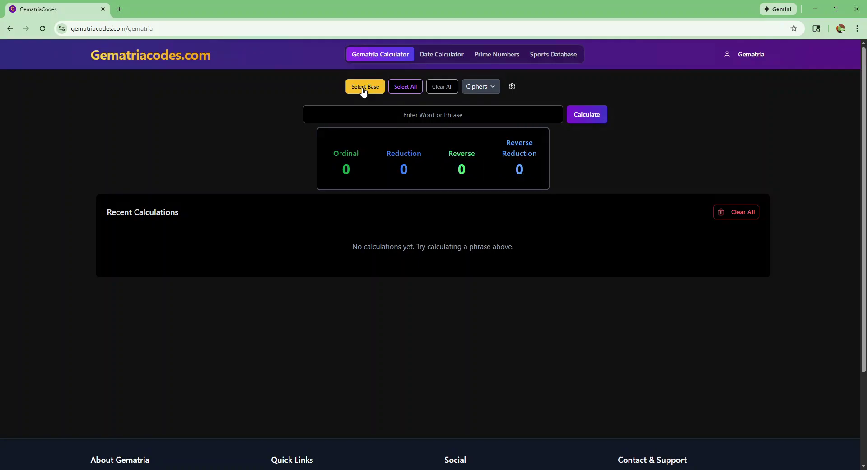
pyautogui.click(430, 119)
pyautogui.write('A')
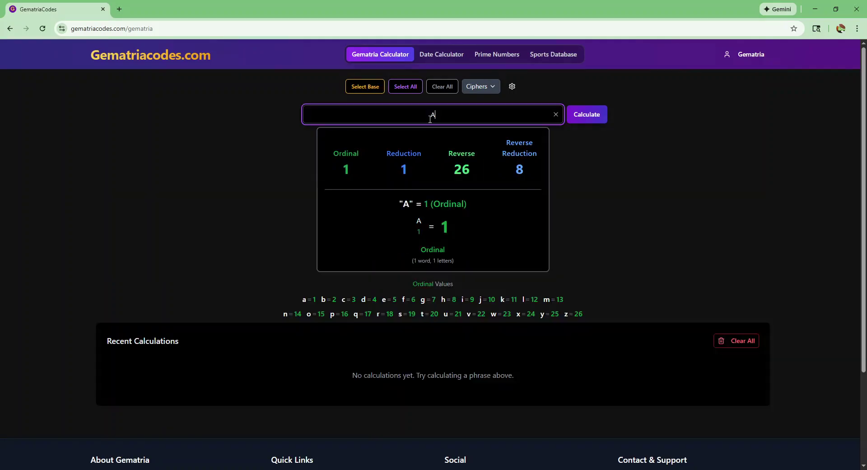
pyautogui.write('merica')
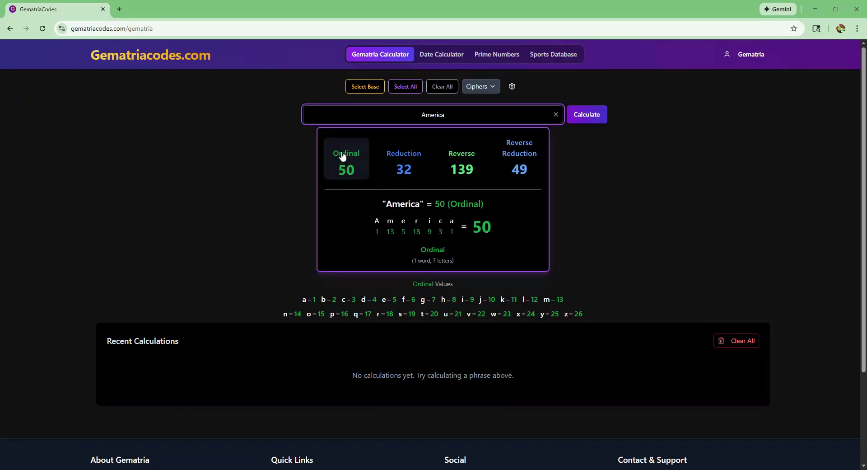
# Step: Review the letter breakdown of "America" in each base cipher and add the word to the recent calculations
pyautogui.click(407, 156)
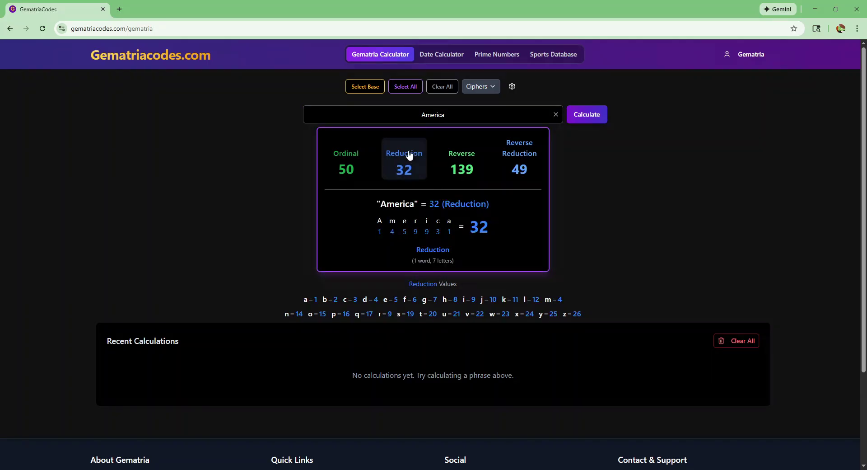
pyautogui.click(467, 162)
pyautogui.click(523, 148)
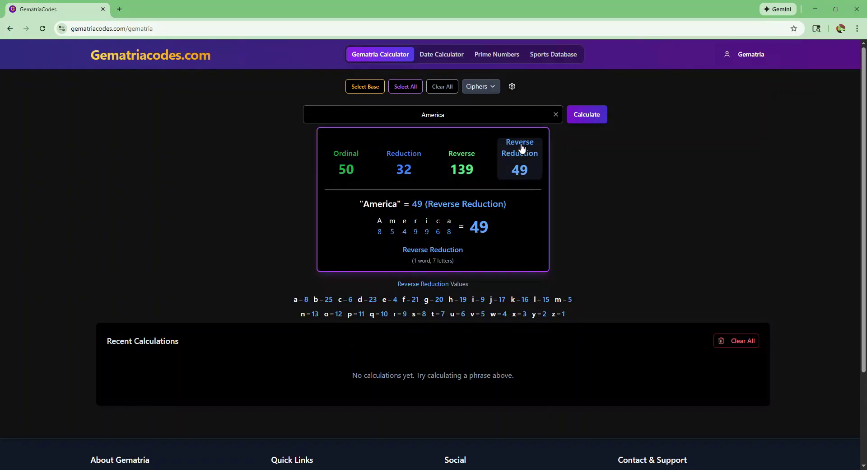
pyautogui.click(349, 160)
pyautogui.click(513, 113)
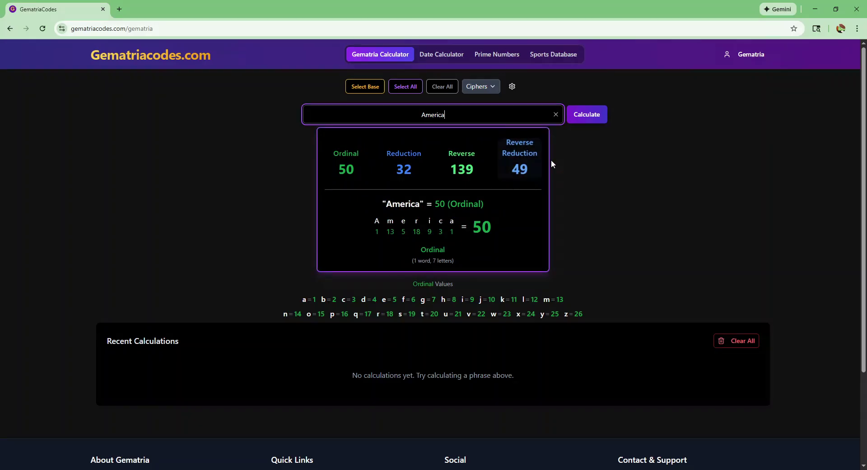
pyautogui.press('Return')
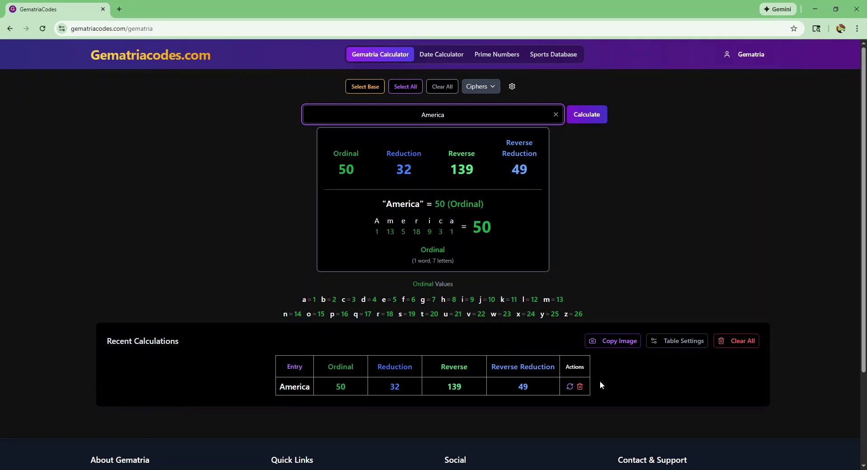
# Step: Reorder the table columns to Reduction, Reverse Reduction, Ordinal, Reverse, and narrow the Reverse Reduction column so its heading wraps
pyautogui.click(392, 371)
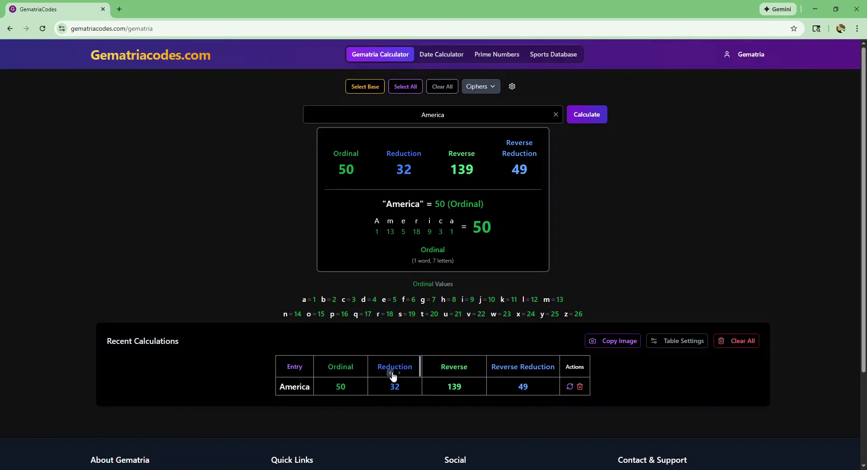
pyautogui.click(518, 373)
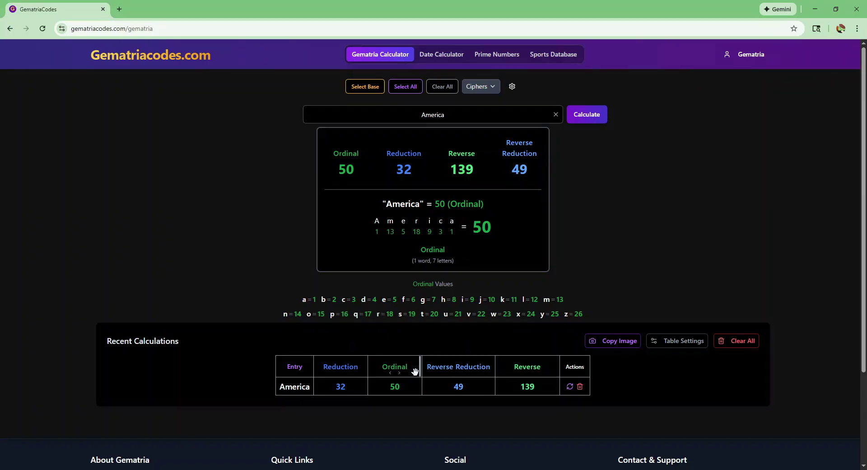
pyautogui.click(400, 375)
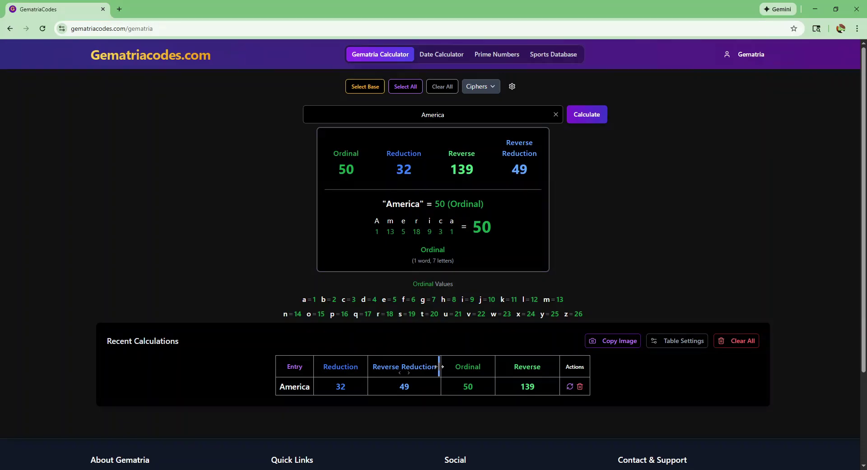
pyautogui.moveTo(440, 366); pyautogui.dragTo(426, 365)
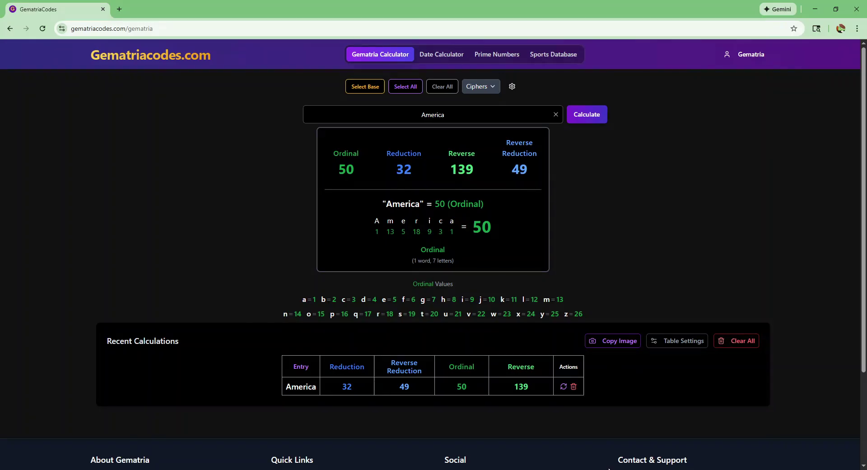
# Step: Replace the phrase with "Baseball" and add it to the recent calculations
pyautogui.click(452, 113)
pyautogui.hotkey('ctrl', 'a')
pyautogui.write('Baseball')
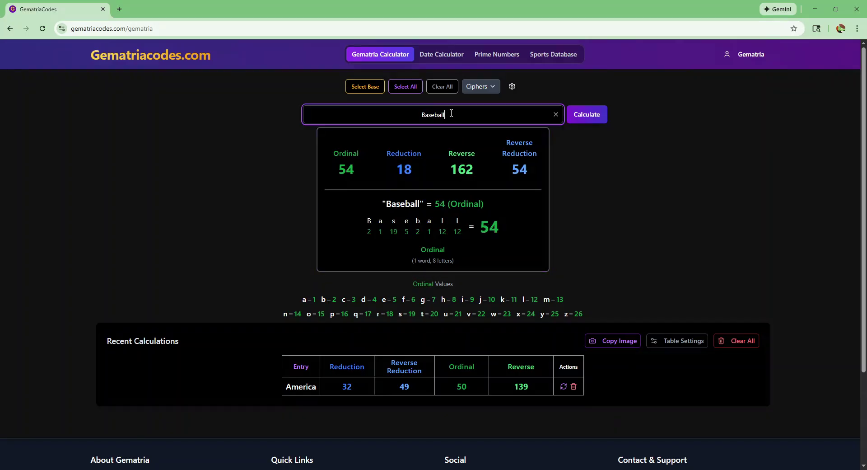
pyautogui.press('Return')
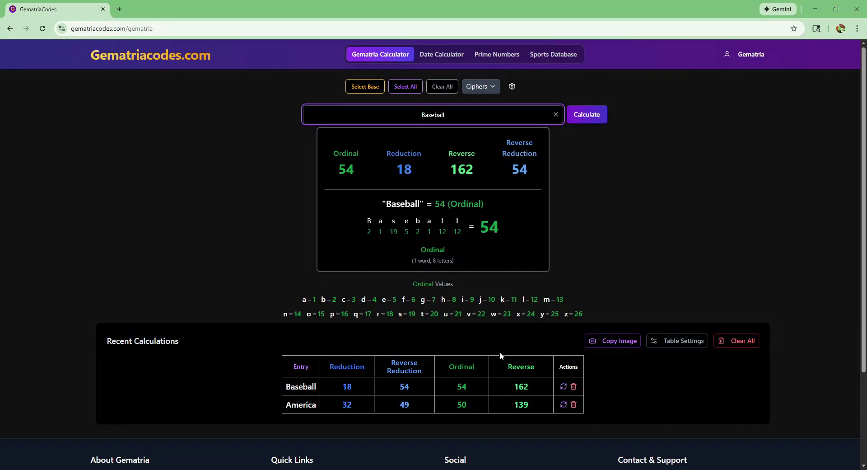
# Step: Reload the America and Baseball entries into the calculator, and delete the Baseball row from the recent calculations
pyautogui.click(564, 406)
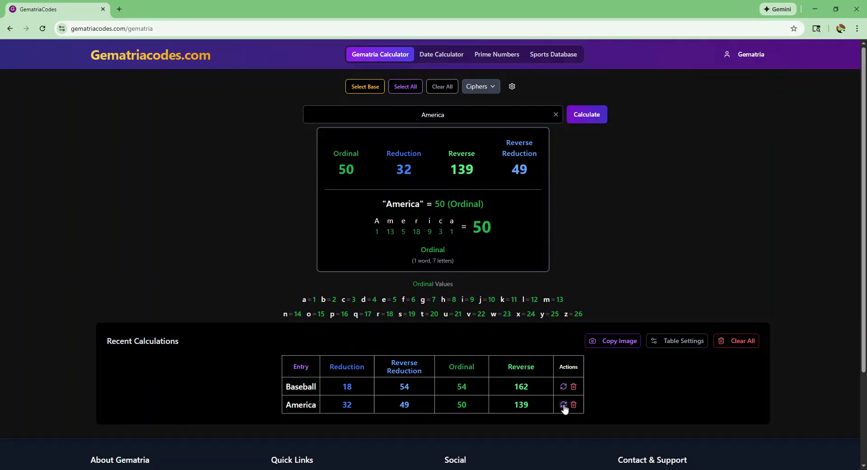
pyautogui.click(564, 387)
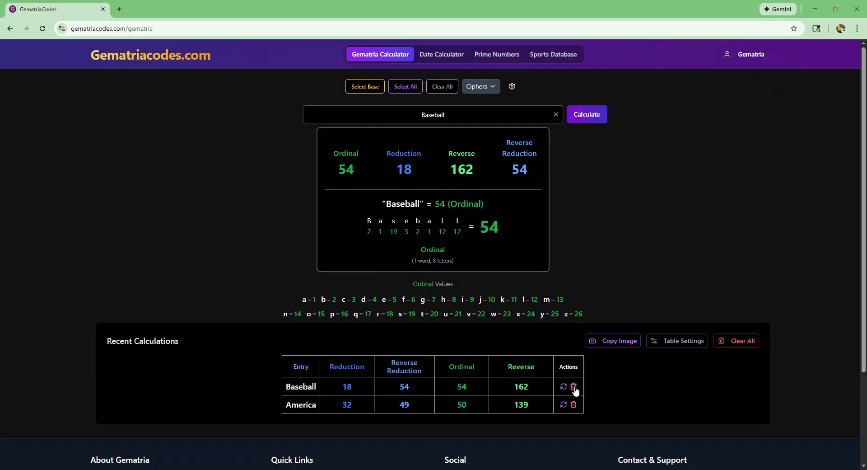
pyautogui.click(574, 387)
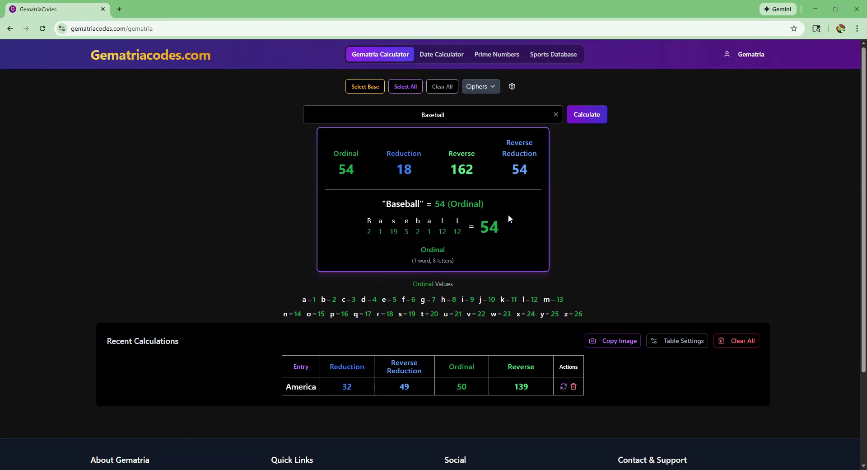
# Step: Hide the alphabet breakdown and the cipher calculation breakdown through the calculator's display settings
pyautogui.click(513, 87)
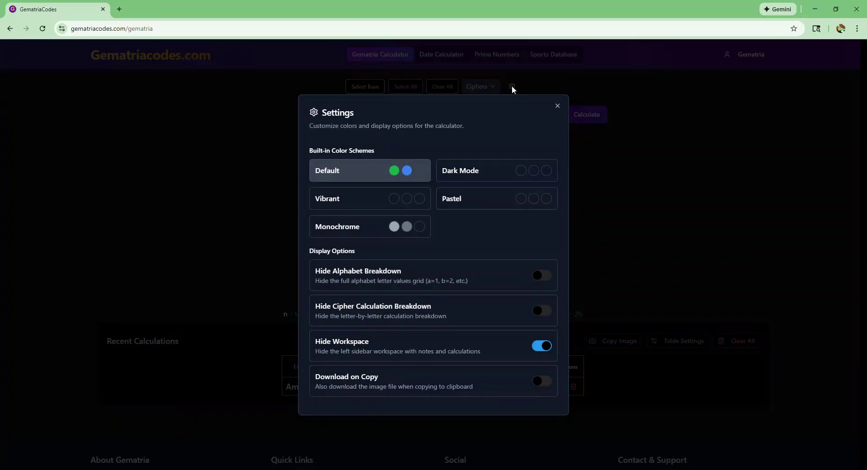
pyautogui.click(543, 277)
pyautogui.click(558, 106)
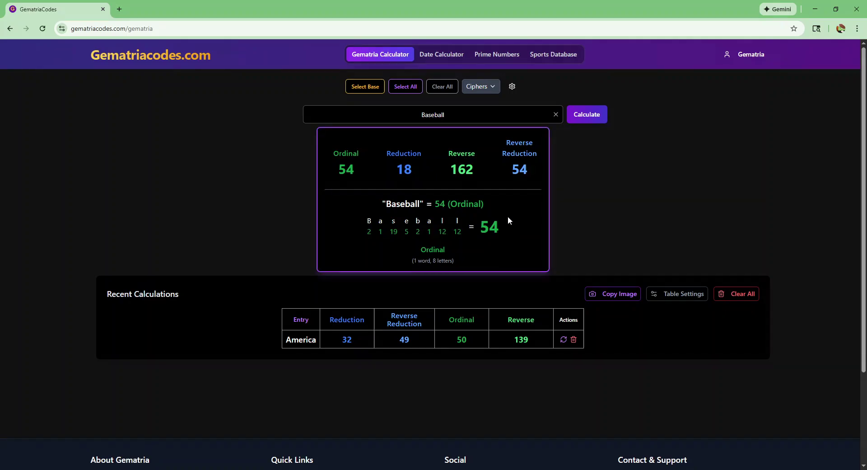
pyautogui.click(515, 87)
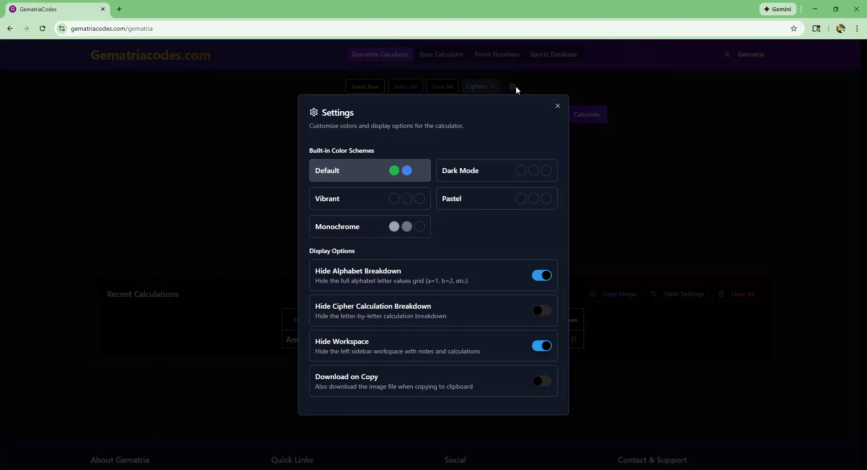
pyautogui.click(542, 312)
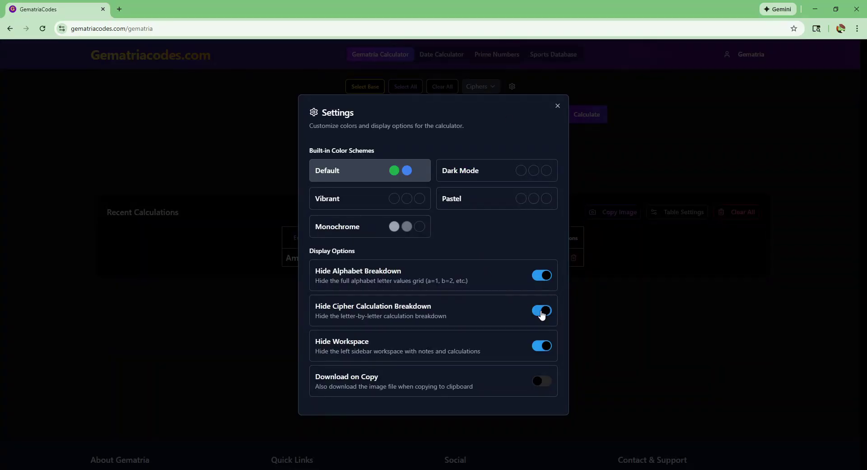
pyautogui.click(557, 106)
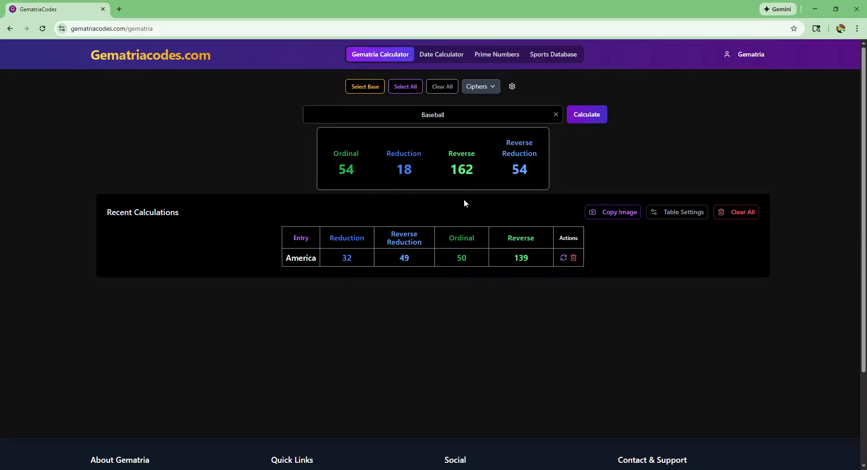
# Step: Copy the recent calculations table as an image and review the Download on Copy option without changing it
pyautogui.click(515, 87)
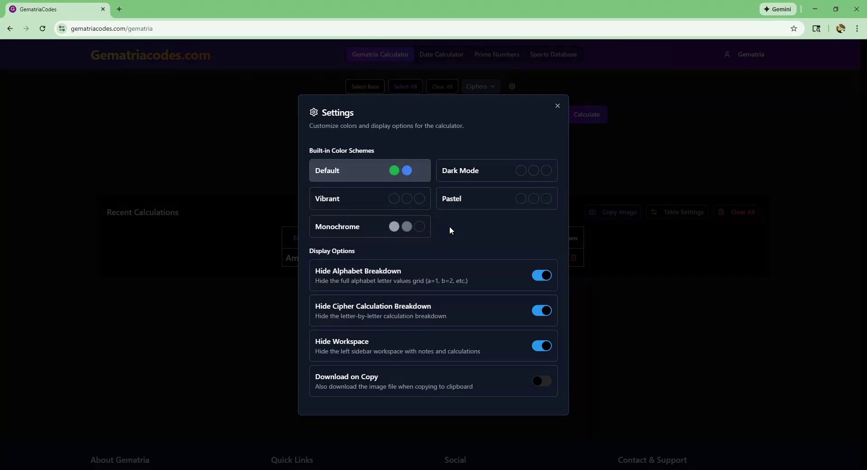
pyautogui.click(556, 106)
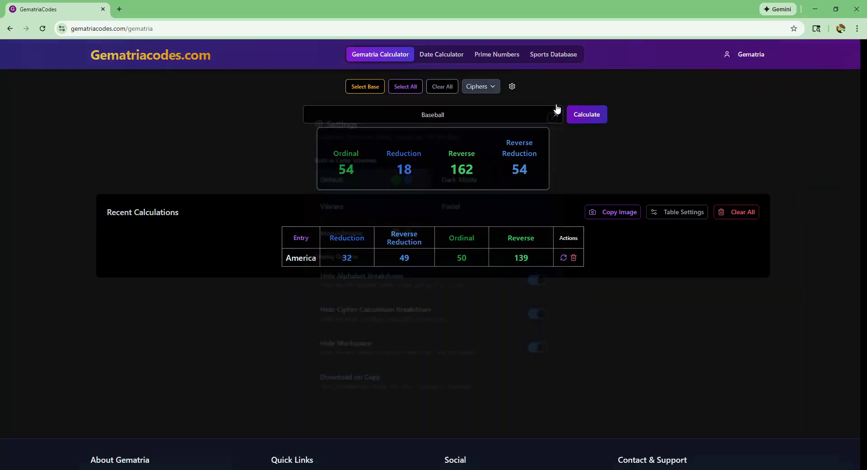
pyautogui.click(609, 213)
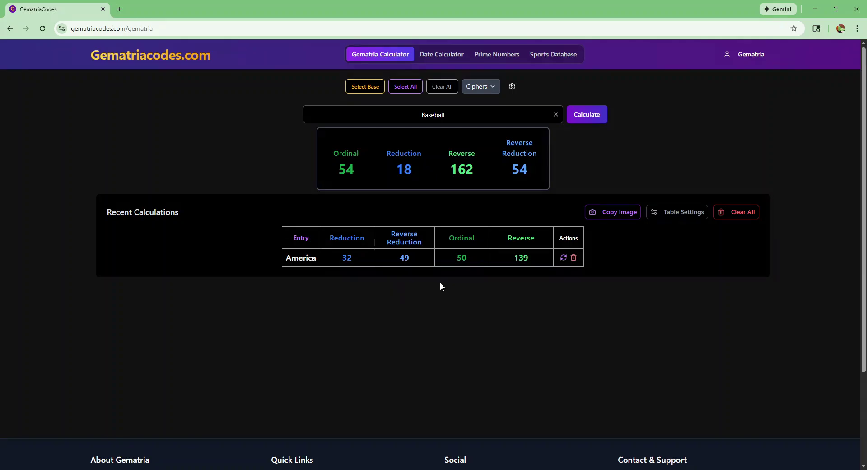
pyautogui.click(513, 88)
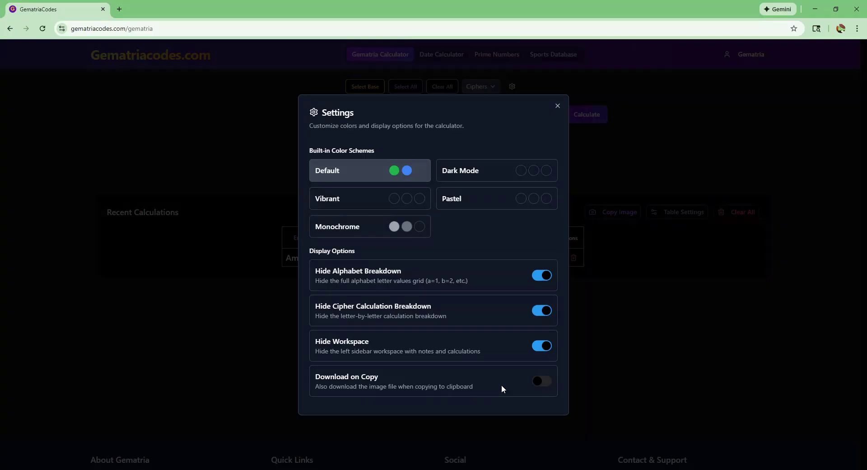
pyautogui.click(558, 108)
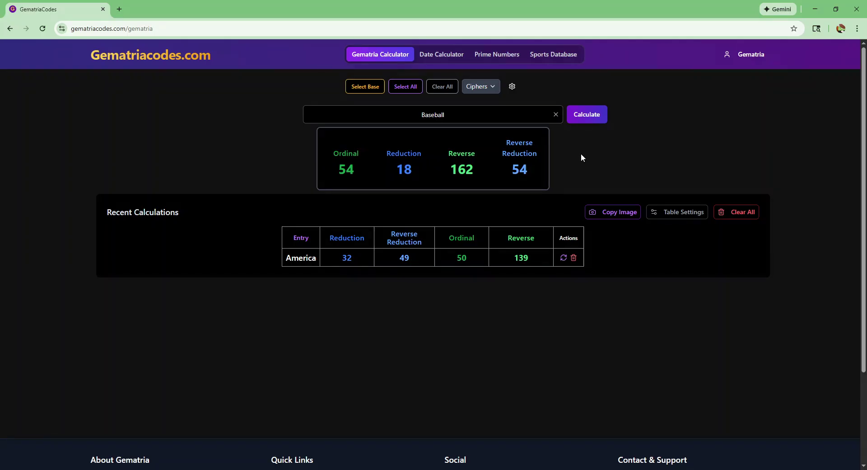
# Step: Turn off Hide Workspace in the display settings and create a new note in the workspace
pyautogui.click(512, 86)
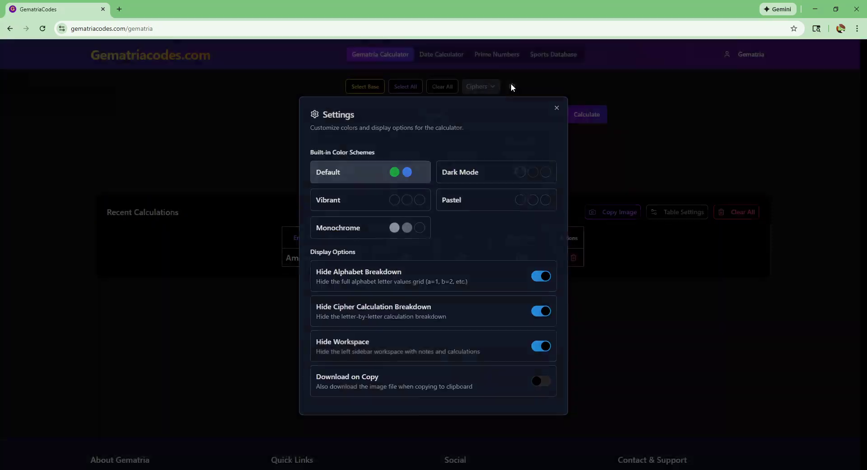
pyautogui.click(544, 347)
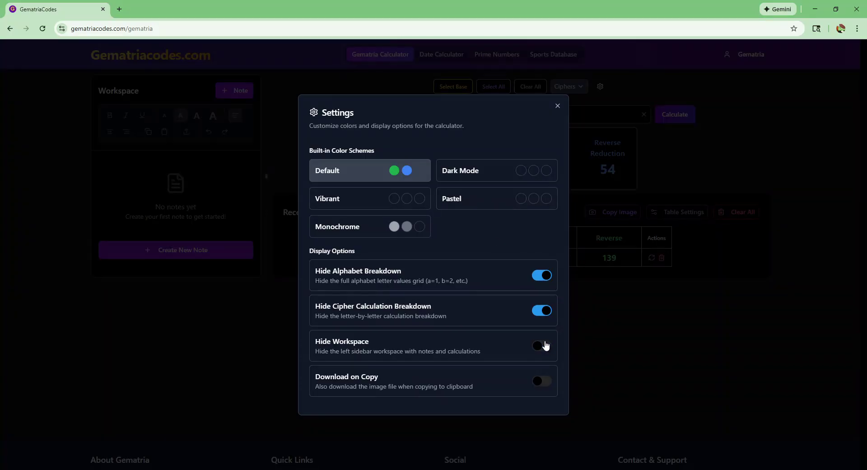
pyautogui.click(557, 106)
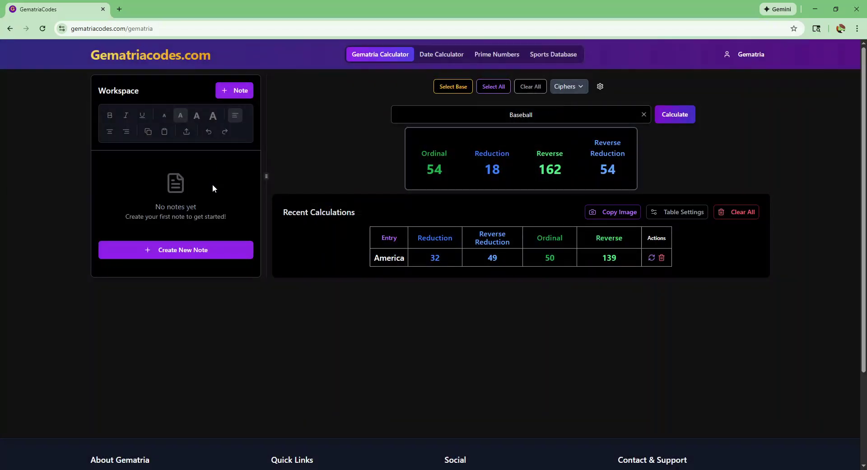
pyautogui.click(232, 92)
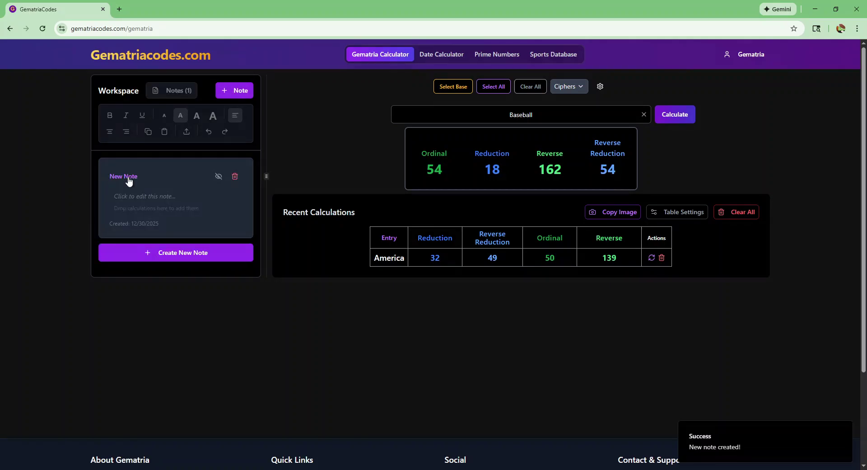
# Step: Rename the new workspace note to "America"
pyautogui.click(129, 177)
pyautogui.write('America')
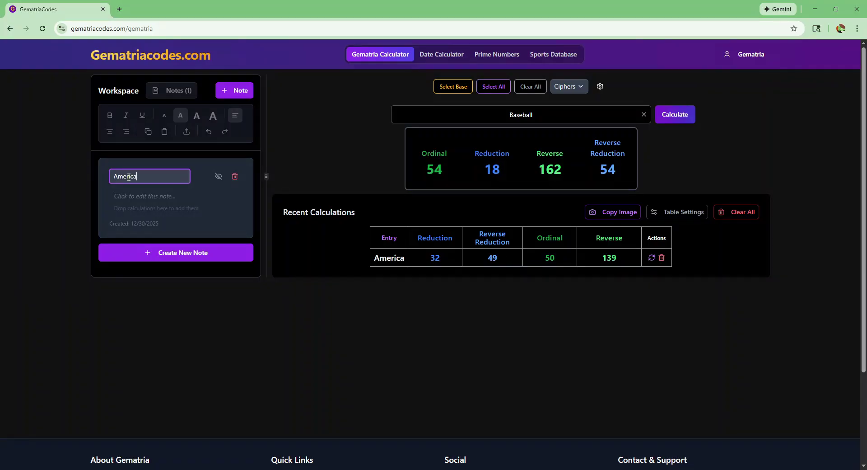
pyautogui.press('Return')
# Step: Reload the America entry into the calculator and add its Ordinal result to the America note
pyautogui.click(138, 195)
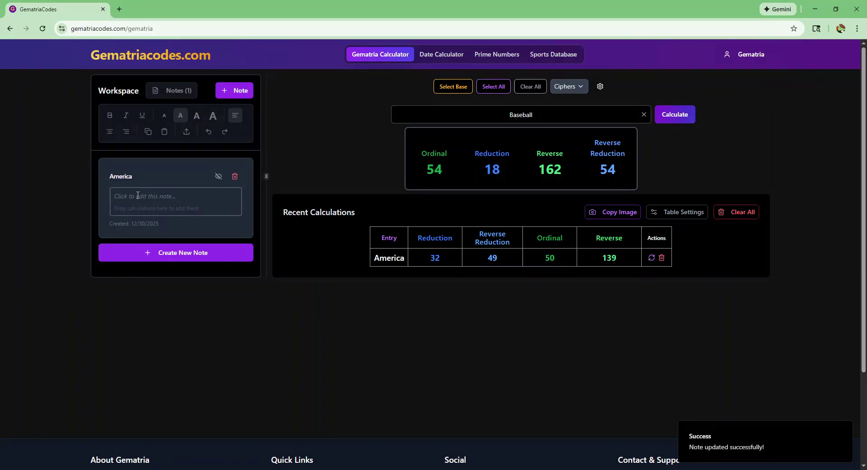
pyautogui.click(137, 196)
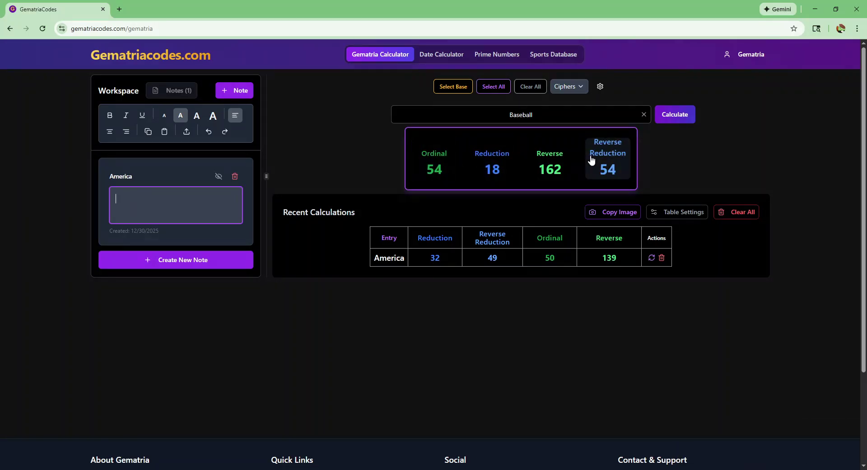
pyautogui.click(652, 259)
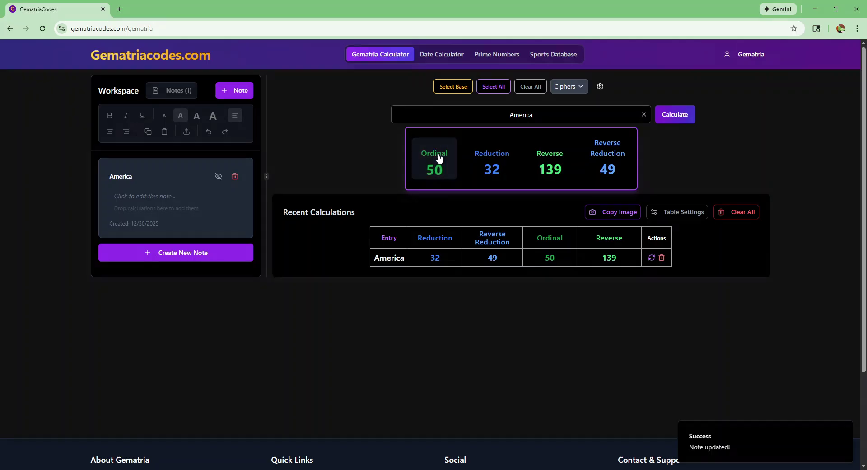
pyautogui.moveTo(217, 184); pyautogui.dragTo(159, 192)
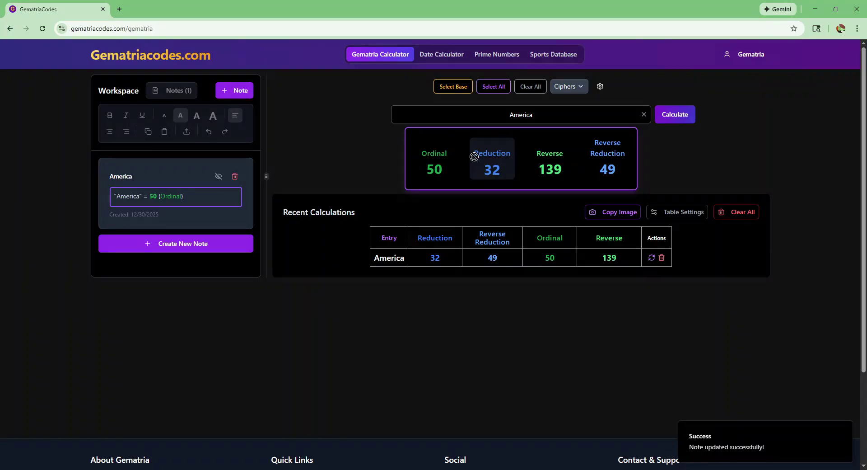
# Step: Add the line "America has 50 states." below the Ordinal calculation in the America note
pyautogui.click(208, 195)
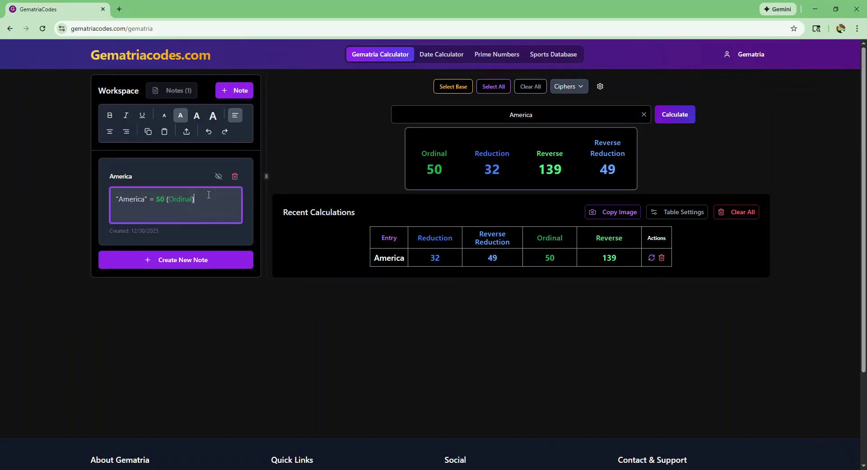
pyautogui.press('Return')
pyautogui.write('Ameri')
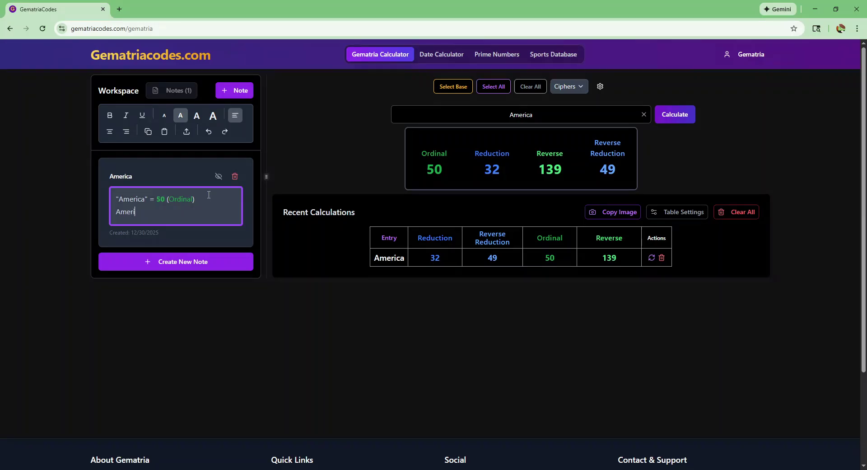
pyautogui.write('ca has 50 states.')
# Step: Make the 50 in the America note's second line bold and widen the workspace area
pyautogui.moveTo(157, 212); pyautogui.dragTo(165, 212)
pyautogui.click(109, 119)
pyautogui.moveTo(266, 176); pyautogui.dragTo(330, 173)
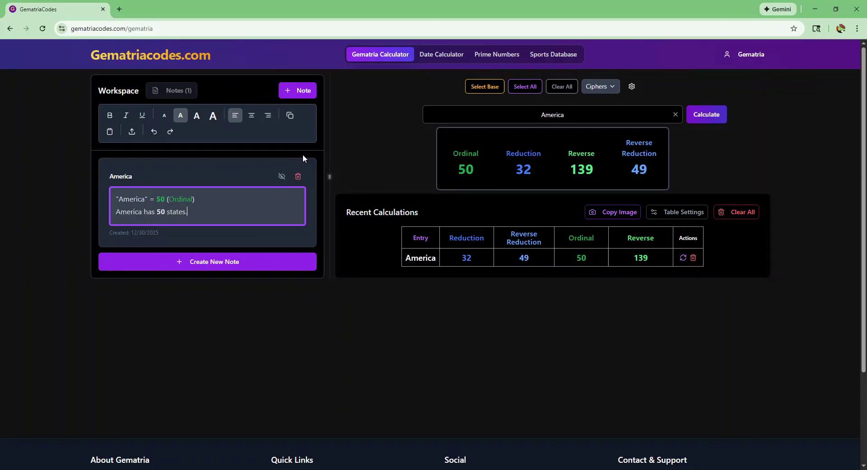
pyautogui.click(311, 205)
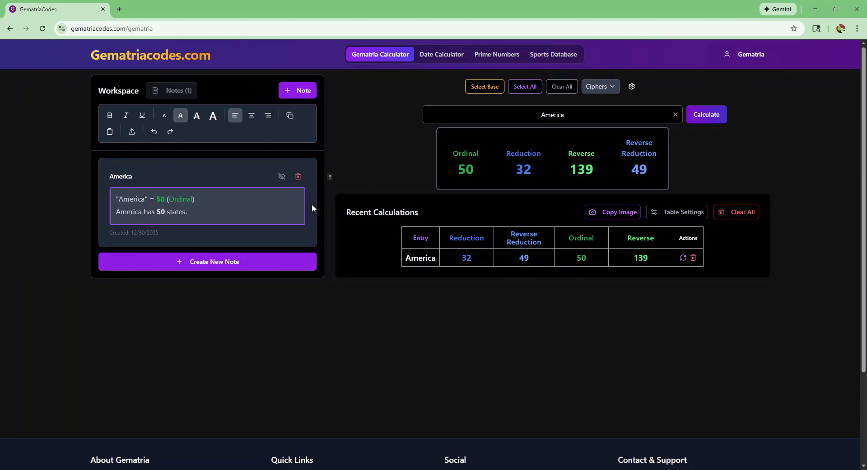
# Step: Create a second workspace note and title it "Baseball"
pyautogui.click(227, 261)
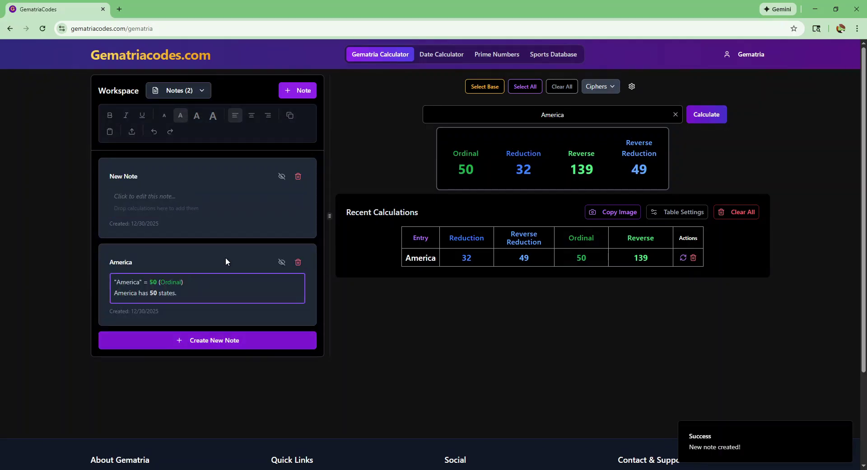
pyautogui.click(122, 177)
pyautogui.write('Baseball')
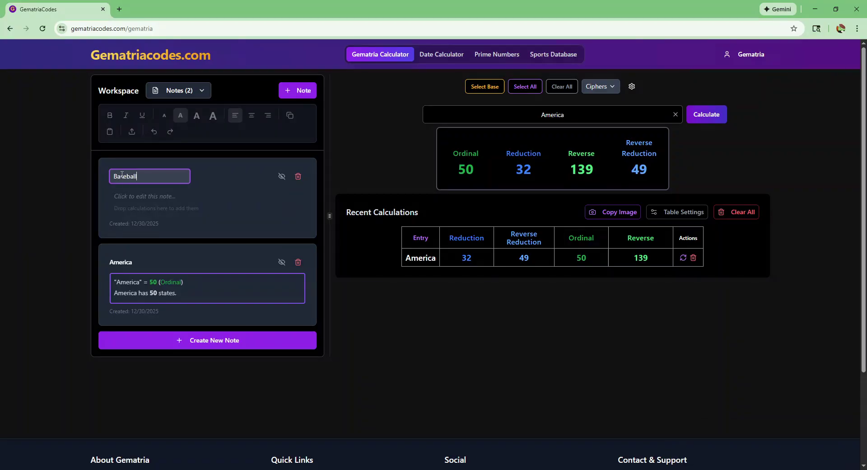
# Step: Enter "Major League Baseball" in the calculator and add its Ordinal result to the Baseball note
pyautogui.click(577, 113)
pyautogui.write('Ma')
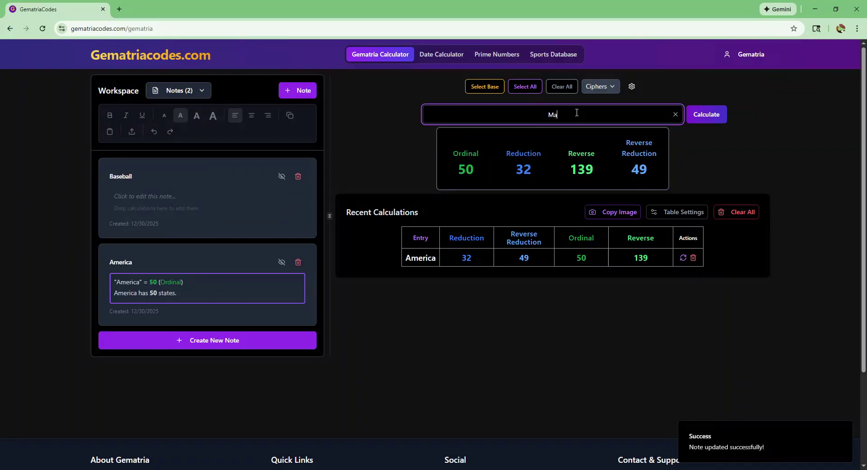
pyautogui.write('jor League Baseball')
pyautogui.click(266, 197)
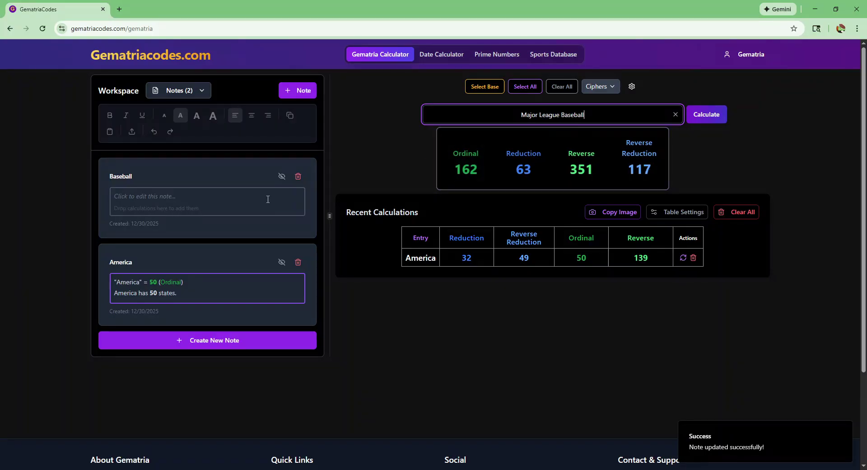
pyautogui.moveTo(465, 159); pyautogui.dragTo(200, 196)
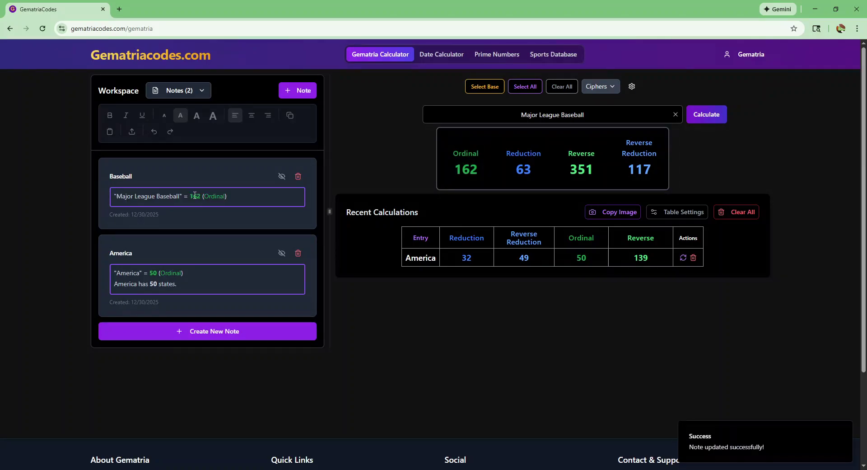
# Step: Add the line "Major League Baseball has a 162 game season." to the Baseball note, with the 162 in bold
pyautogui.click(243, 199)
pyautogui.press('Return')
pyautogui.write('M')
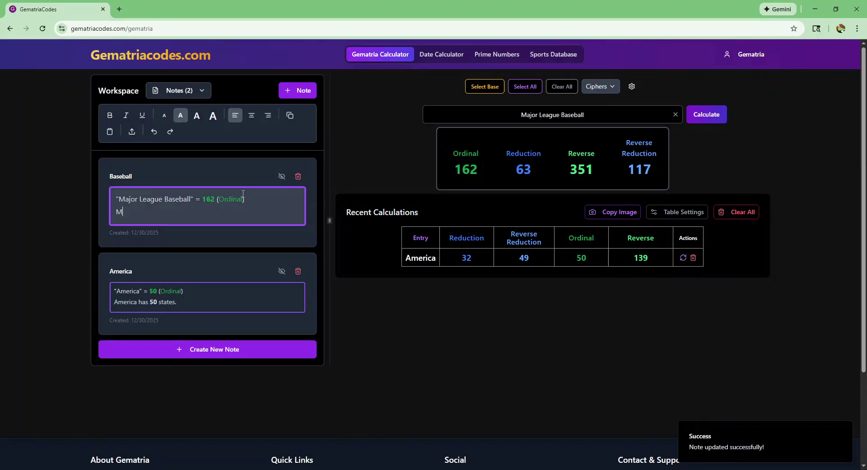
pyautogui.write('ajor League Baseball has a 162 game season.')
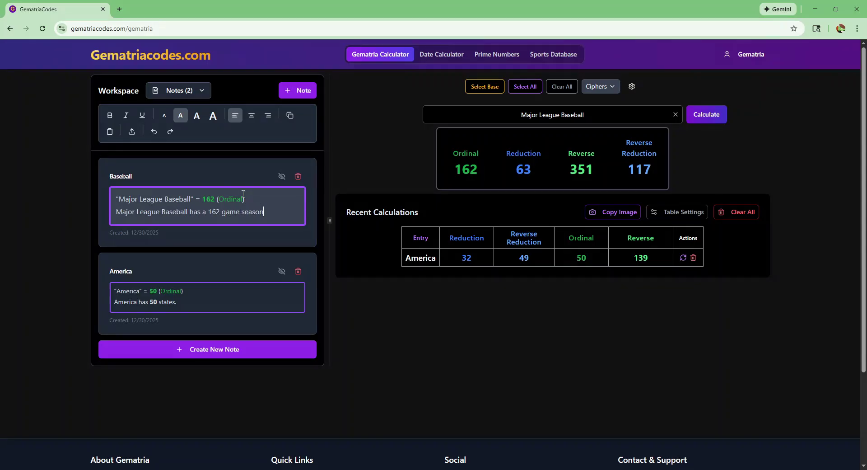
pyautogui.click(214, 212)
pyautogui.doubleClick(212, 211)
pyautogui.click(108, 115)
pyautogui.click(326, 211)
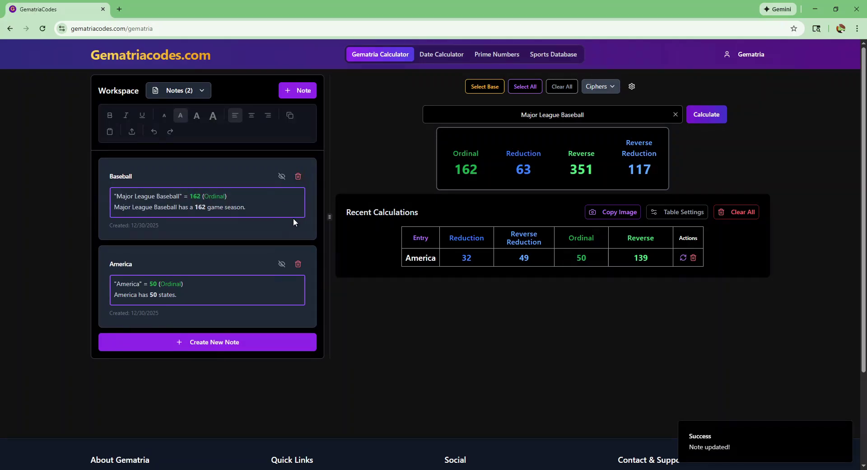
# Step: Hide the America and Baseball notes, and restore the Baseball note from the list of hidden notes
pyautogui.click(282, 265)
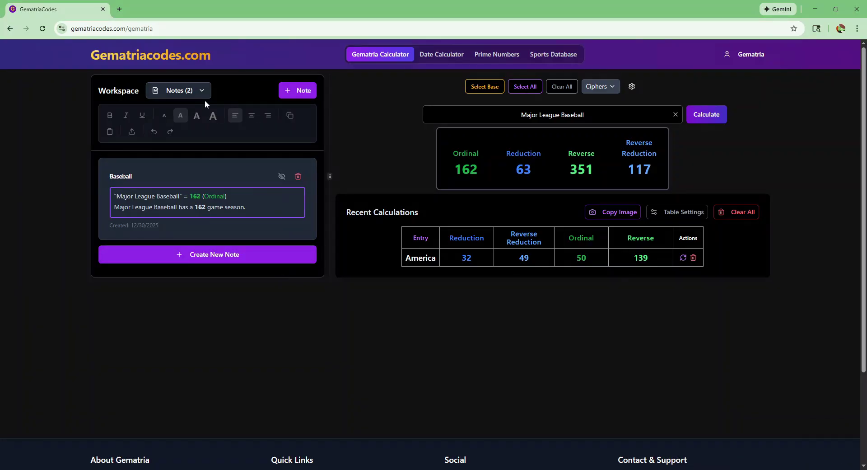
pyautogui.click(282, 176)
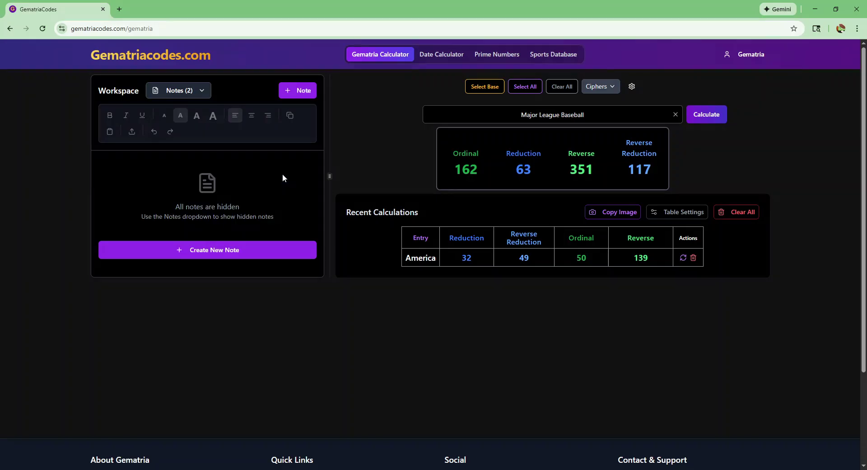
pyautogui.click(202, 91)
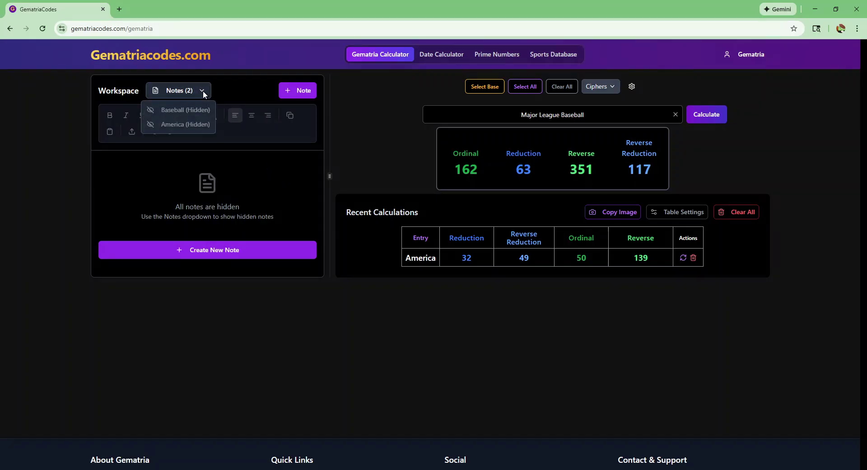
pyautogui.click(167, 109)
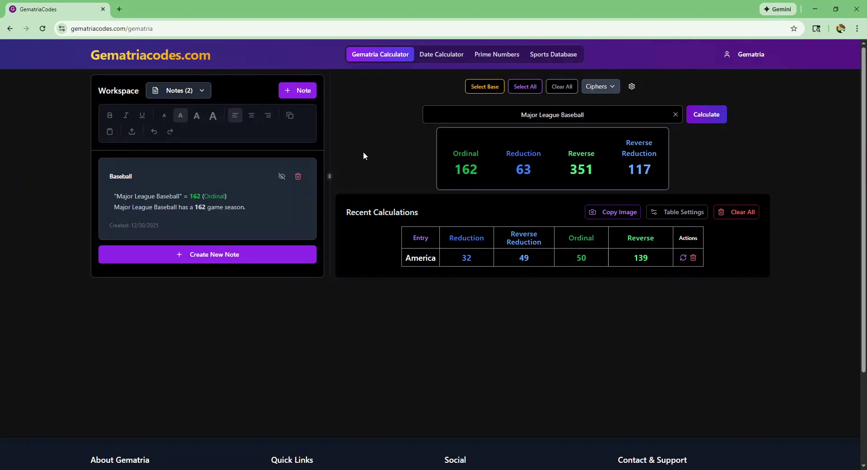
# Step: Turn on Hide Workspace in the calculator's display settings
pyautogui.click(632, 86)
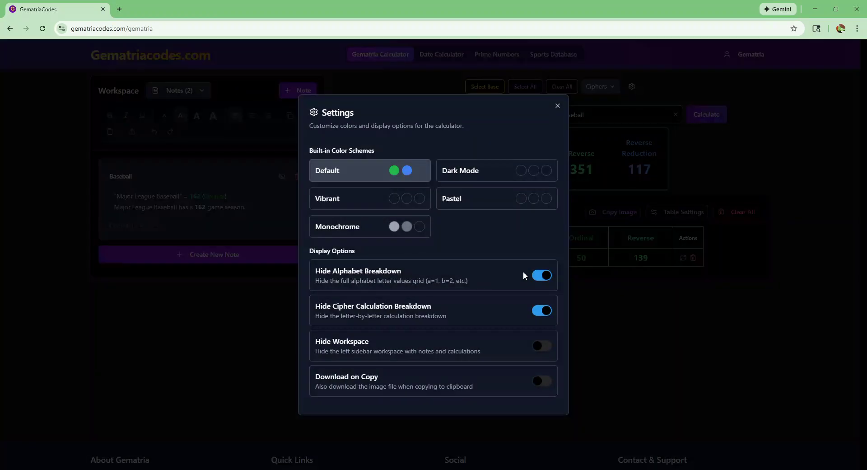
pyautogui.click(542, 346)
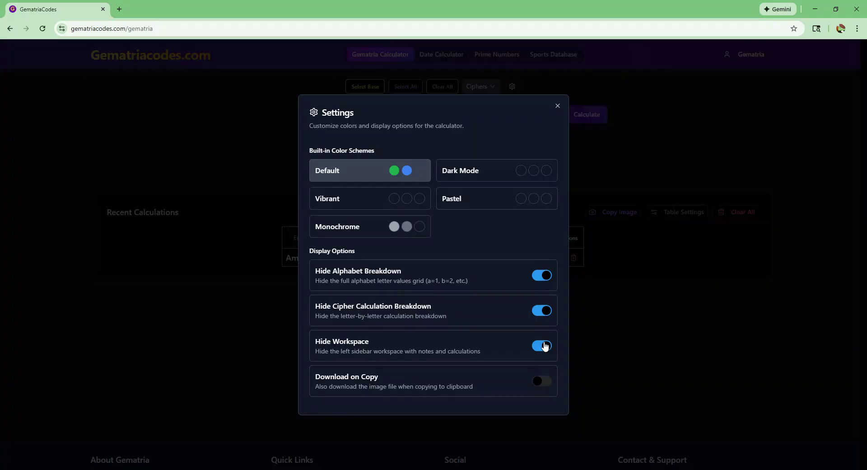
pyautogui.click(559, 108)
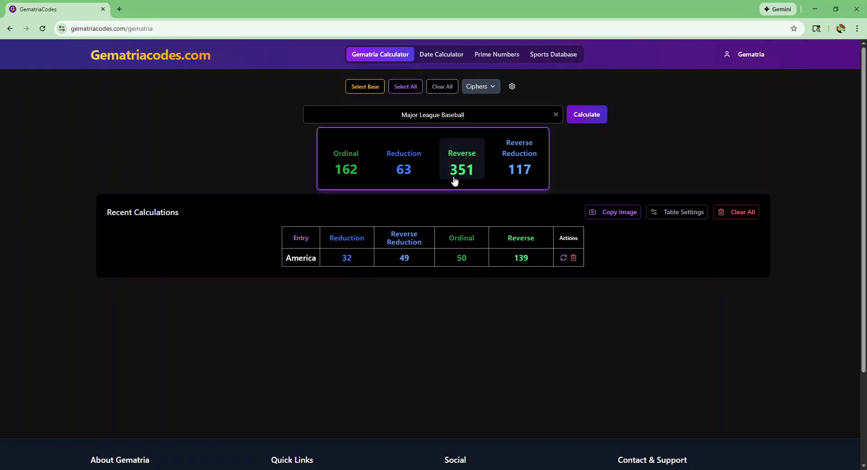
# Step: Open the Date Calculator and try its duration formats, finishing with months, weeks and days
pyautogui.click(439, 55)
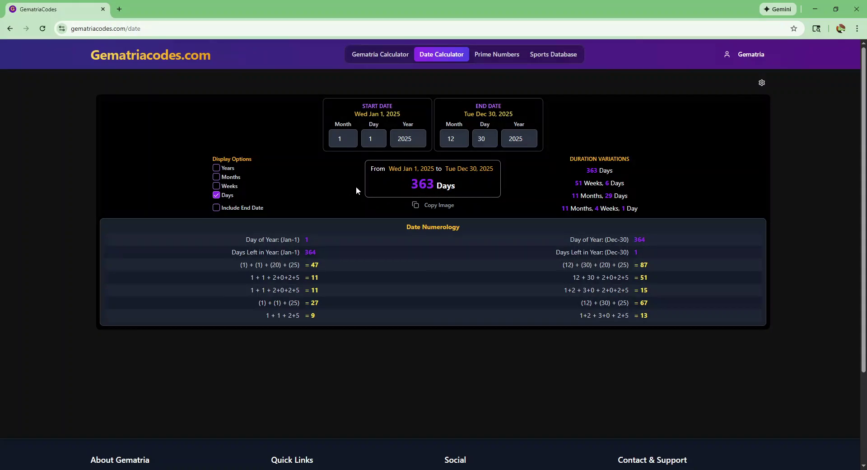
pyautogui.click(216, 186)
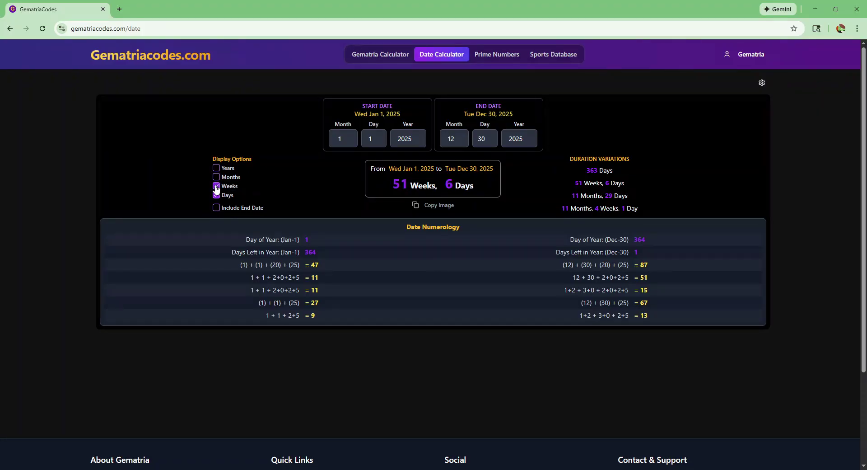
pyautogui.click(596, 171)
pyautogui.click(602, 172)
pyautogui.click(599, 197)
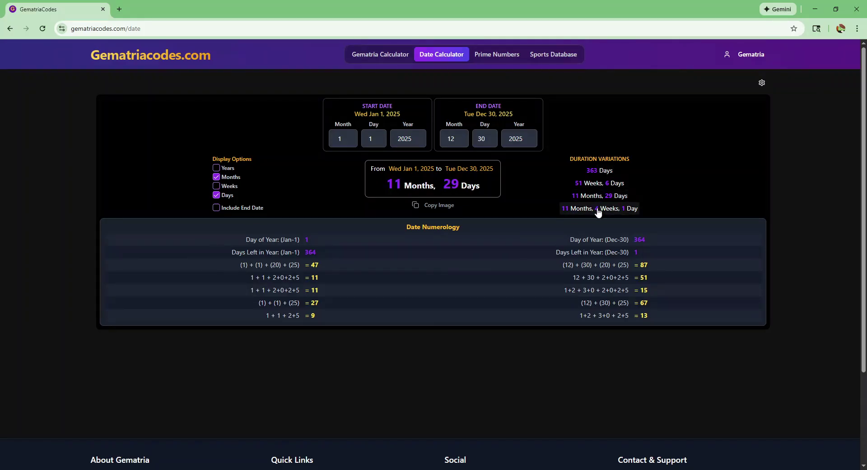
pyautogui.click(599, 208)
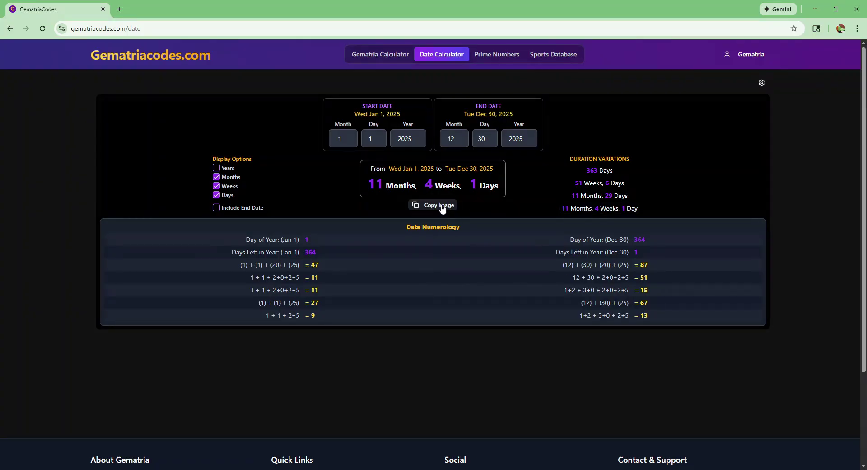
# Step: Review the date calculator's Download on Copy setting without changing it
pyautogui.click(408, 138)
pyautogui.click(466, 211)
pyautogui.click(762, 83)
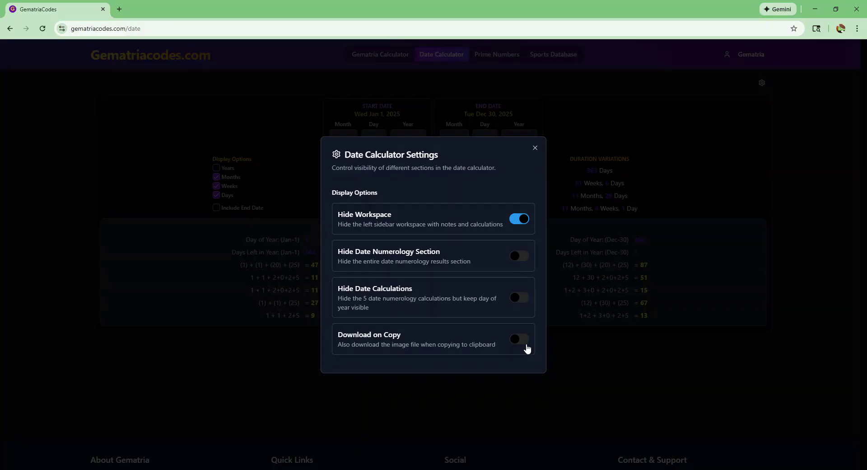
pyautogui.click(535, 147)
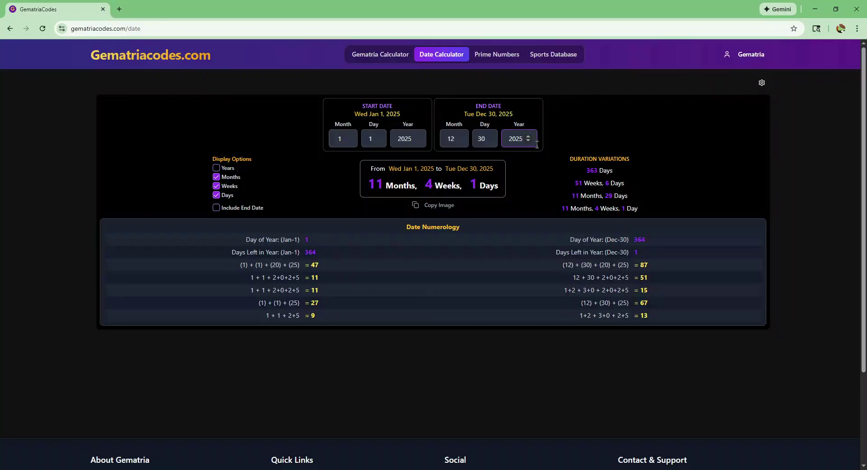
pyautogui.click(418, 206)
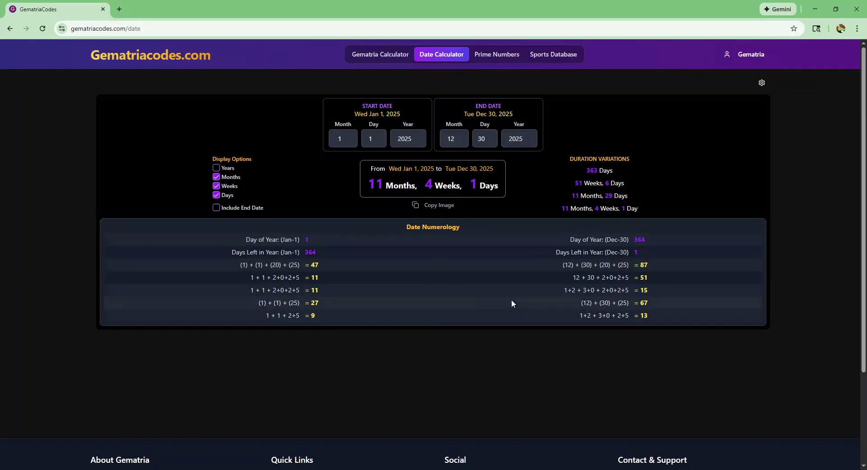
# Step: Turn on Hide Date Numerology Section in the date calculator's settings
pyautogui.click(762, 82)
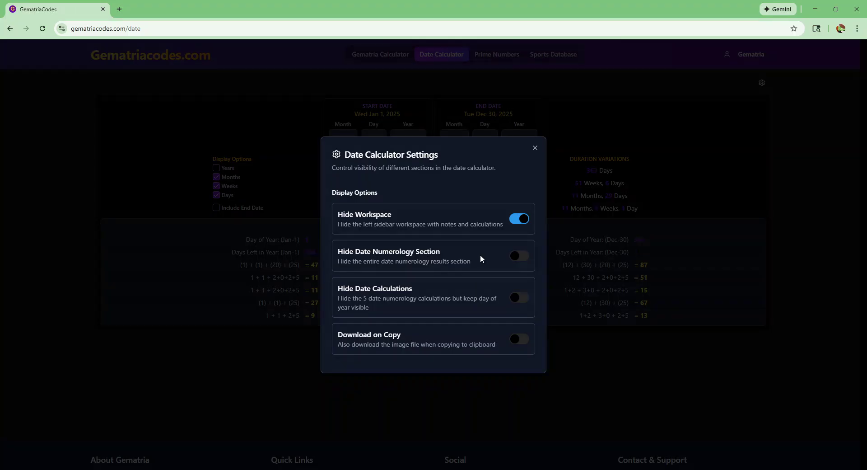
pyautogui.click(519, 256)
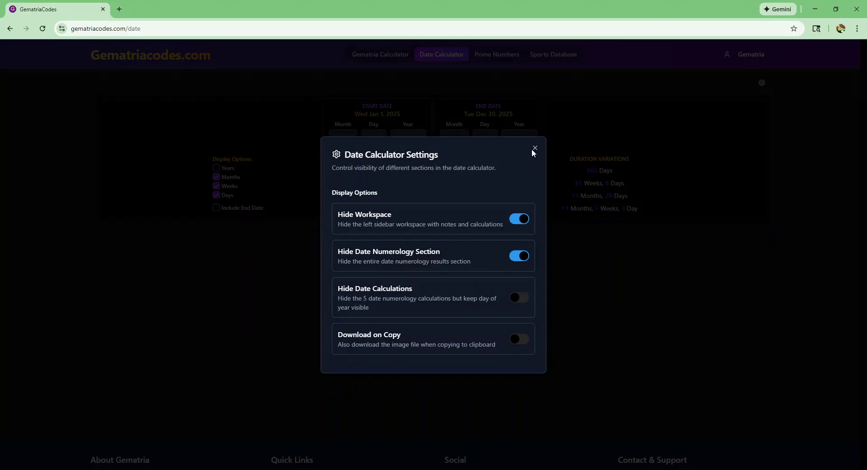
pyautogui.click(535, 148)
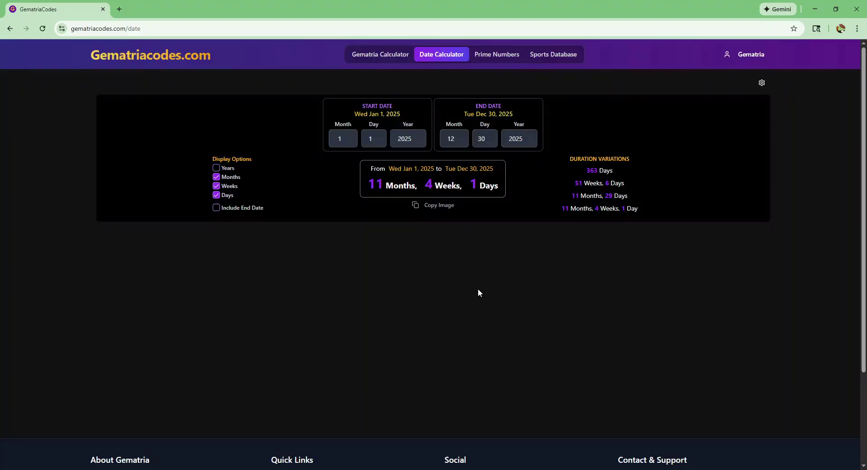
# Step: Turn on Hide Date Calculations and turn off Hide Date Numerology Section in the date calculator's settings
pyautogui.click(761, 82)
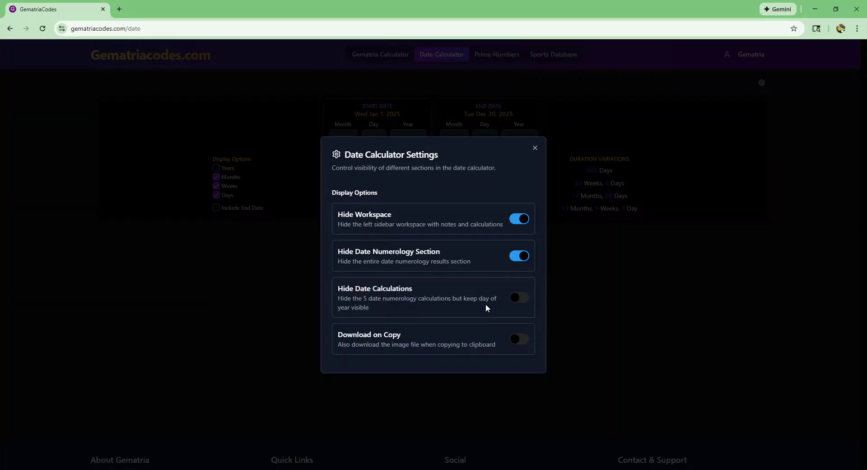
pyautogui.click(515, 302)
pyautogui.click(521, 260)
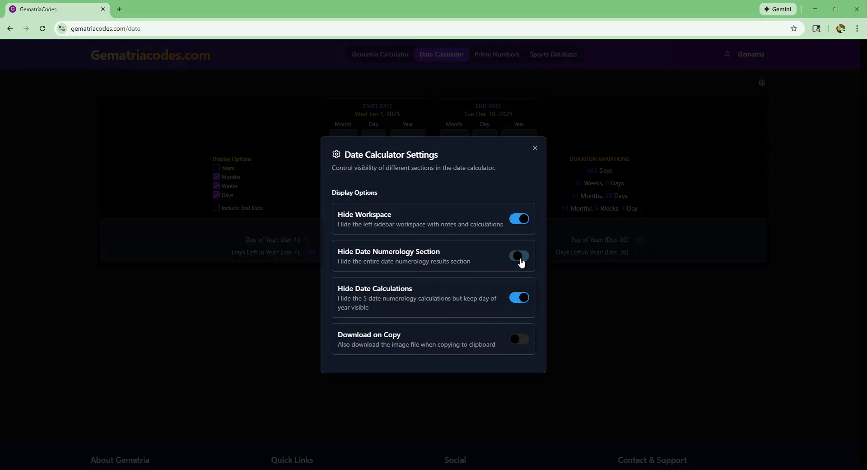
pyautogui.click(536, 149)
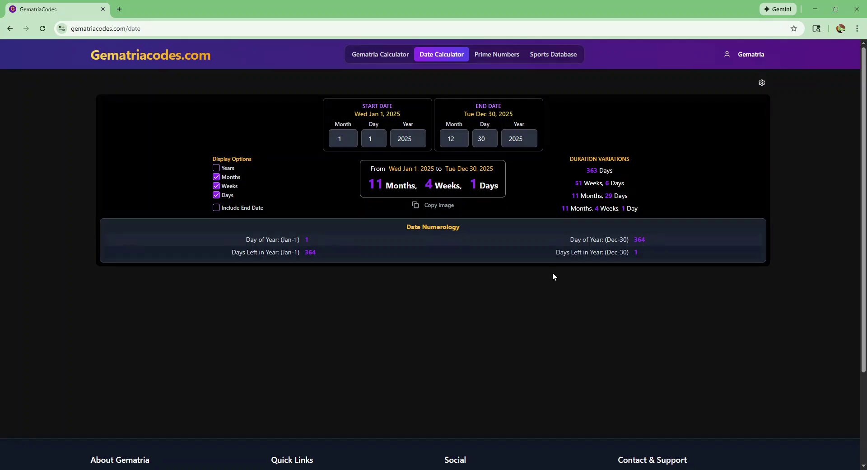
# Step: Turn off Hide Workspace in the date calculator's settings
pyautogui.click(763, 83)
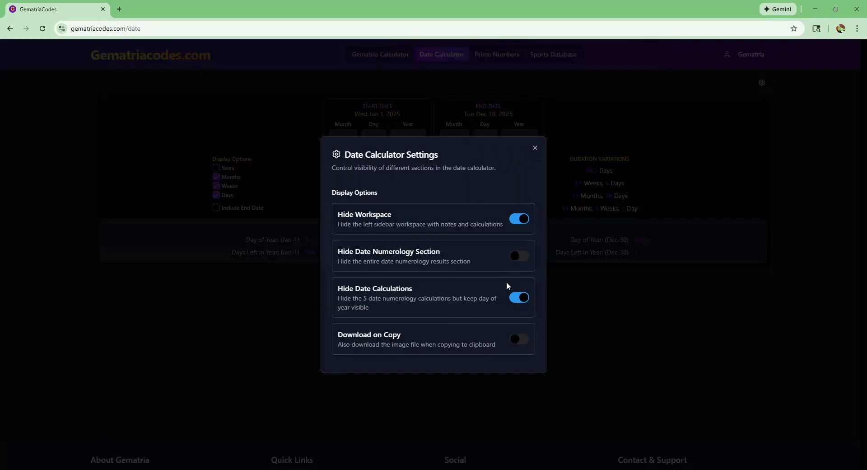
pyautogui.click(522, 220)
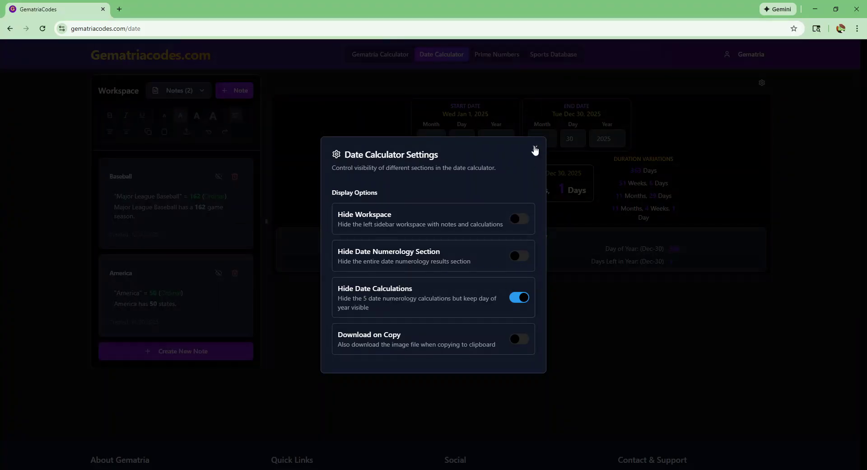
pyautogui.click(536, 150)
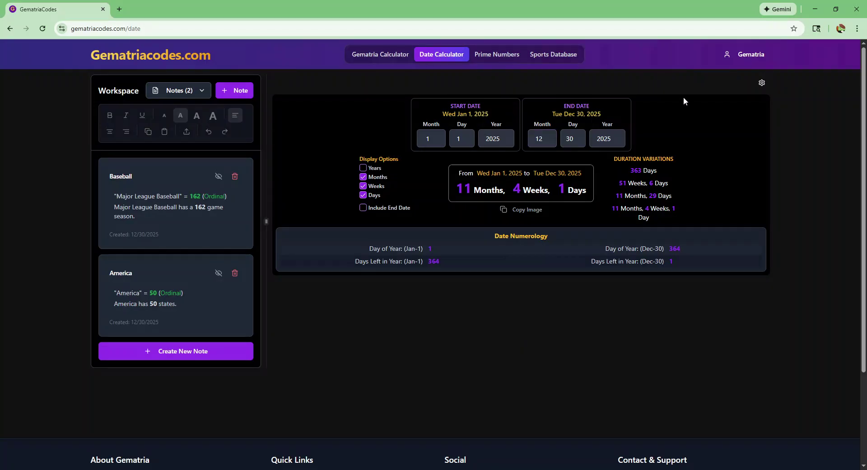
# Step: Turn off Hide Date Calculations and turn on Hide Workspace in the date calculator's settings
pyautogui.click(761, 83)
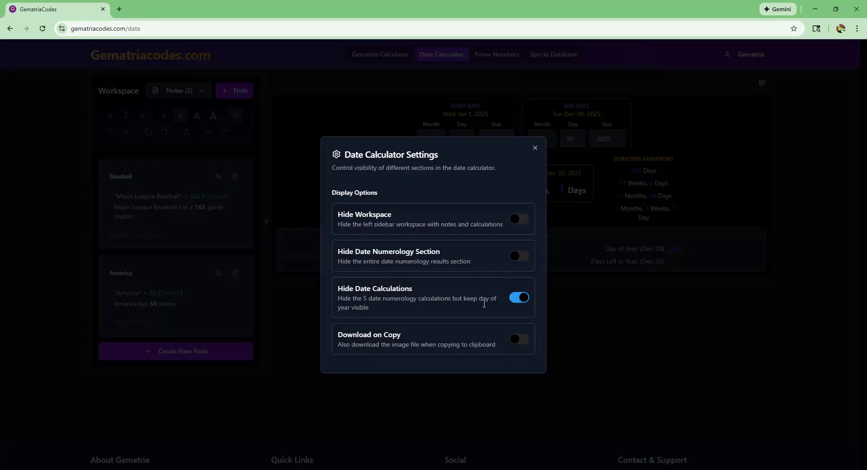
pyautogui.click(521, 297)
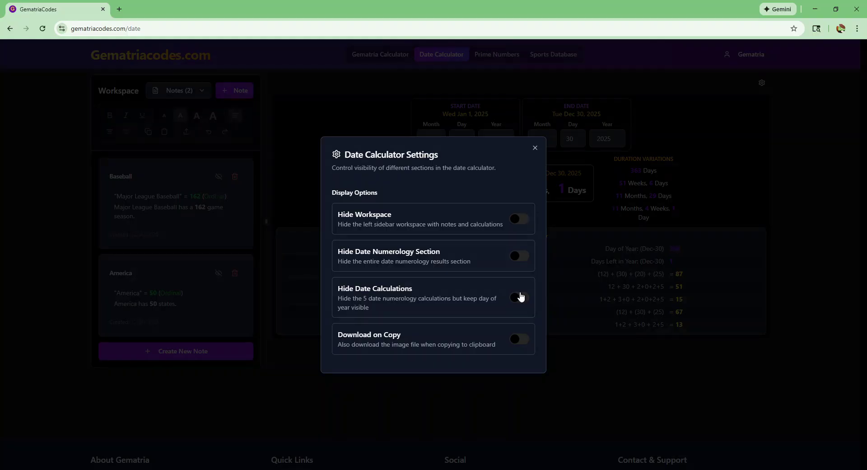
pyautogui.click(521, 222)
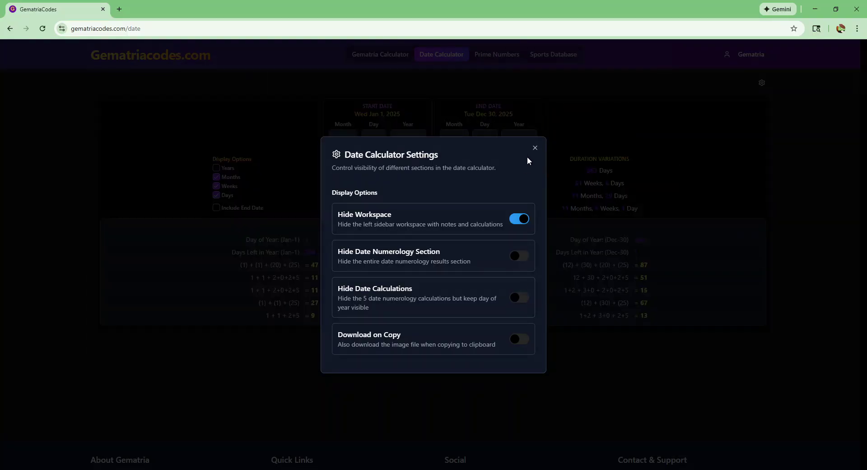
pyautogui.click(536, 149)
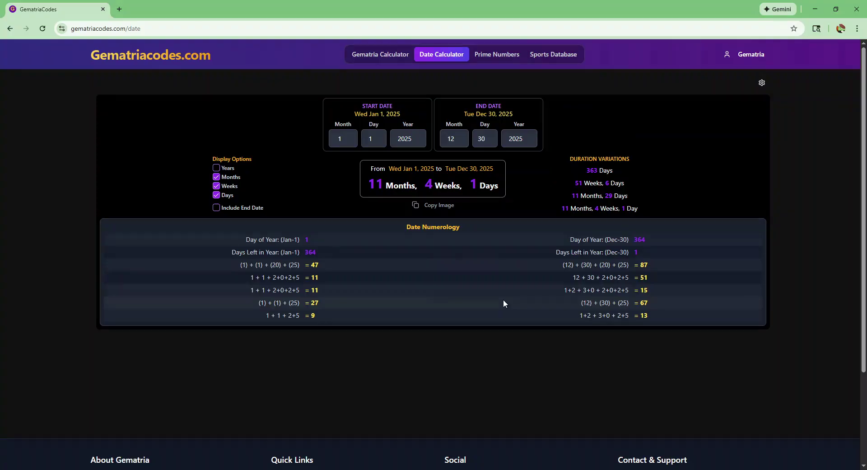
# Step: Open the Prime Numbers page and look through the list of primes
pyautogui.click(497, 58)
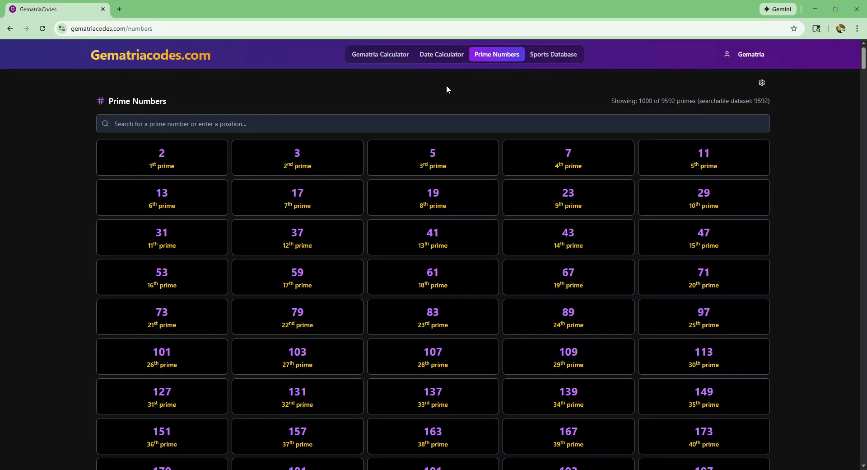
pyautogui.scroll(-3, 824, 194)
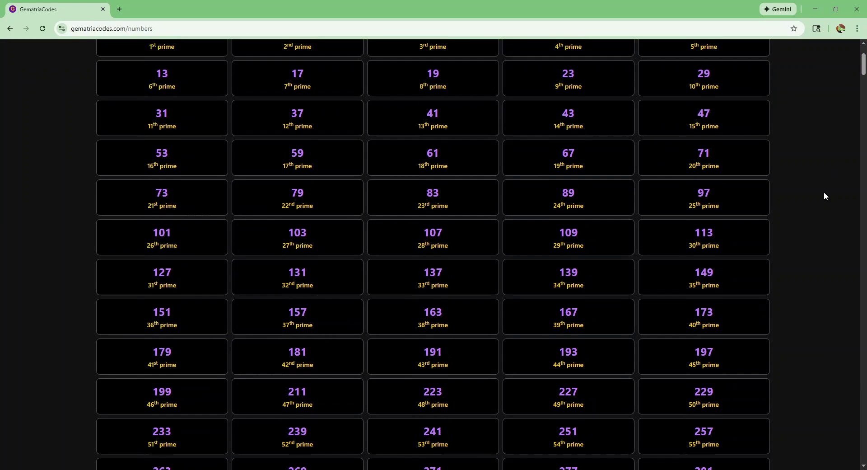
pyautogui.scroll(-2, 825, 191)
pyautogui.scroll(5, 824, 189)
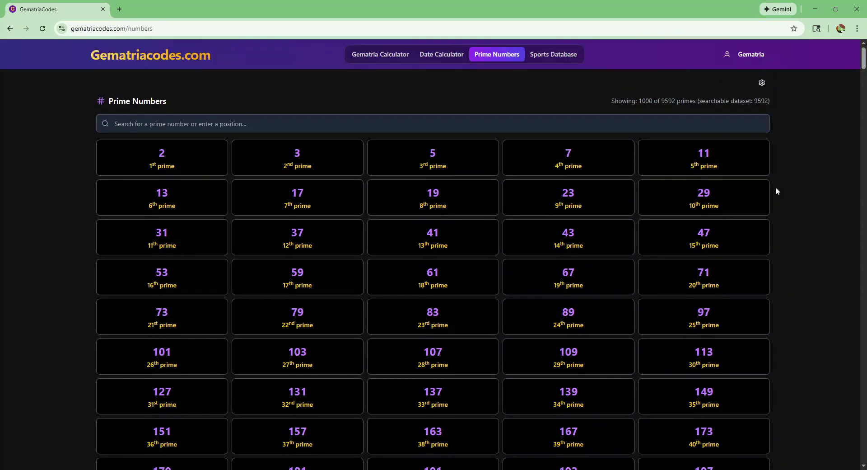
# Step: Search the primes for 101, try 1017, then return to 101 and view its prime analysis
pyautogui.click(306, 125)
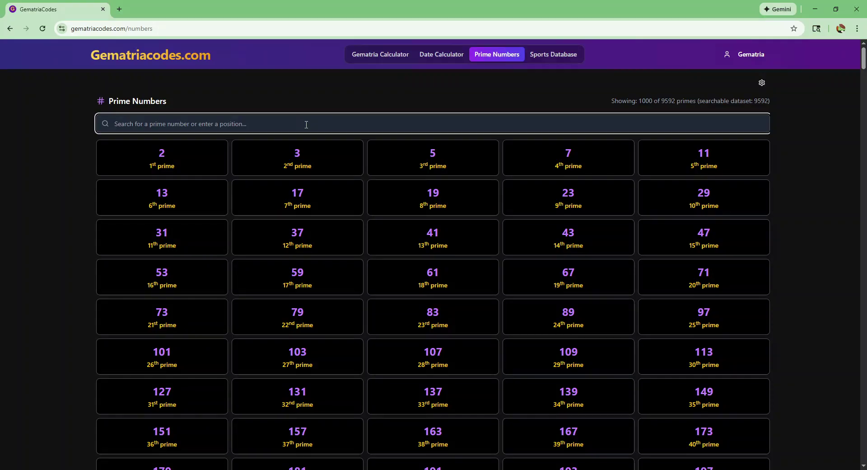
pyautogui.write('101')
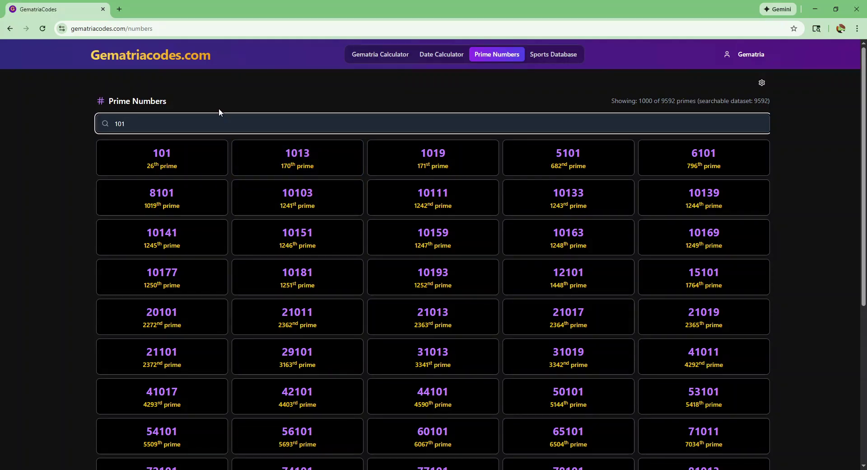
pyautogui.write('7')
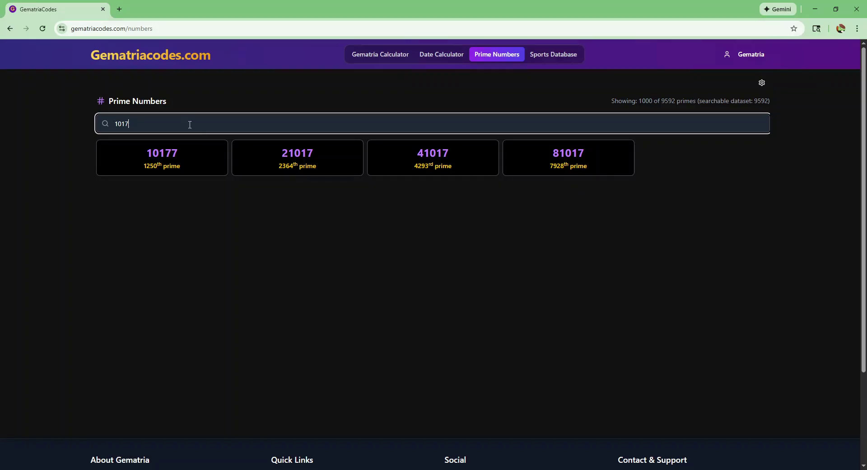
pyautogui.press('BackSpace')
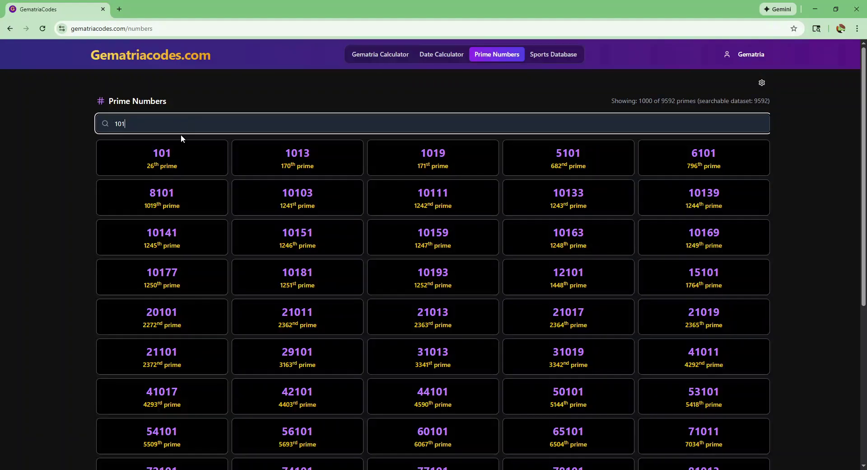
pyautogui.click(189, 159)
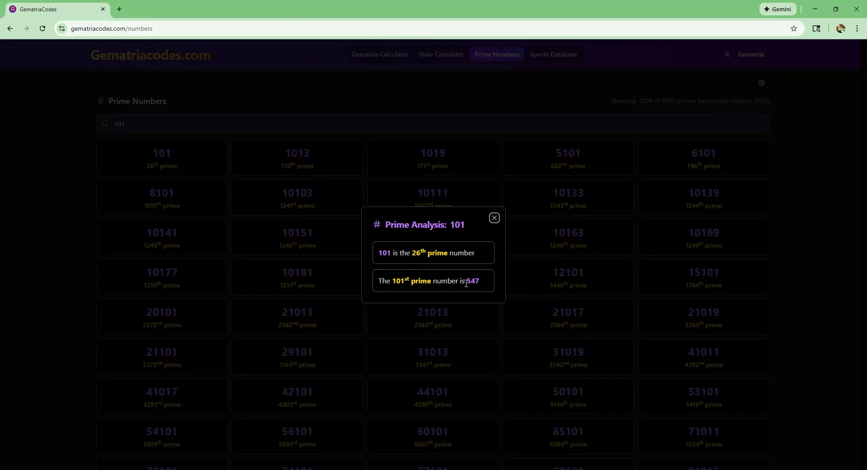
pyautogui.click(494, 218)
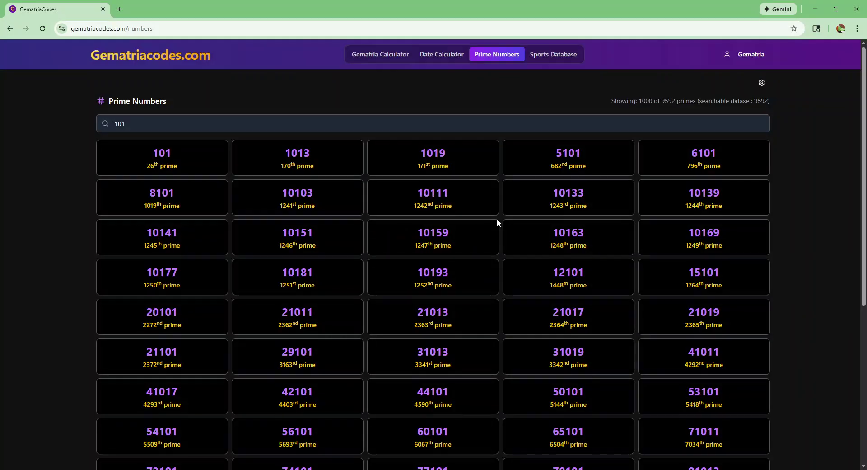
# Step: Turn off Hide Workspace in the Numbers settings so the notes show beside the primes
pyautogui.click(761, 84)
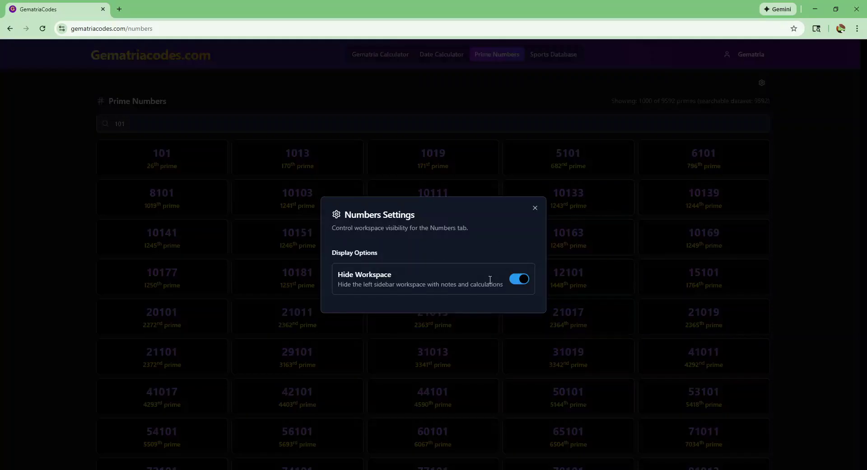
pyautogui.click(524, 280)
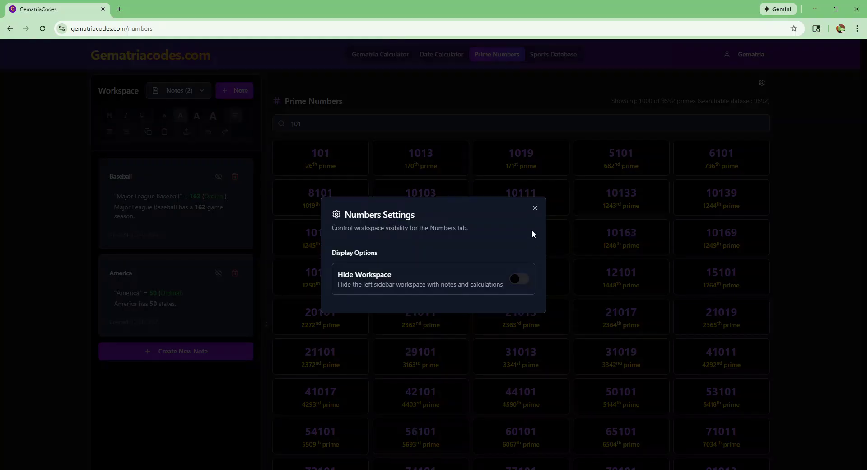
pyautogui.click(535, 208)
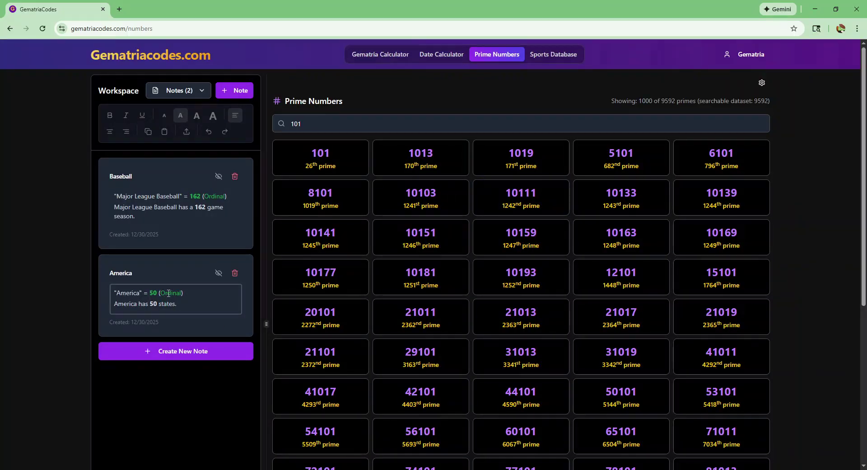
# Step: Replace the prime search with 50 and bring up the prime analysis for that number
pyautogui.click(339, 123)
pyautogui.press('BackSpace')
pyautogui.press('BackSpace')
pyautogui.press('BackSpace')
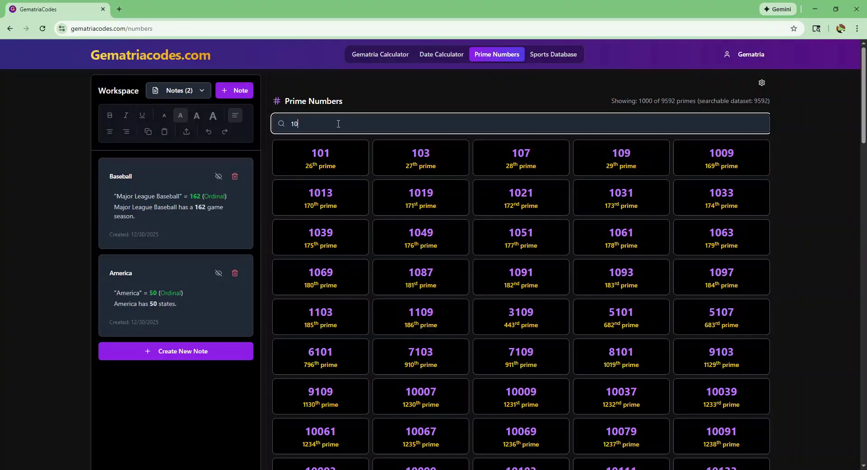
pyautogui.write('50')
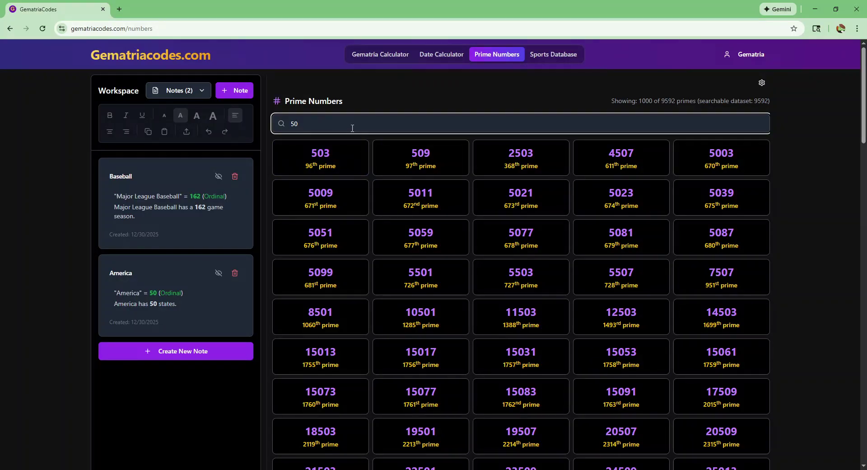
pyautogui.press('Return')
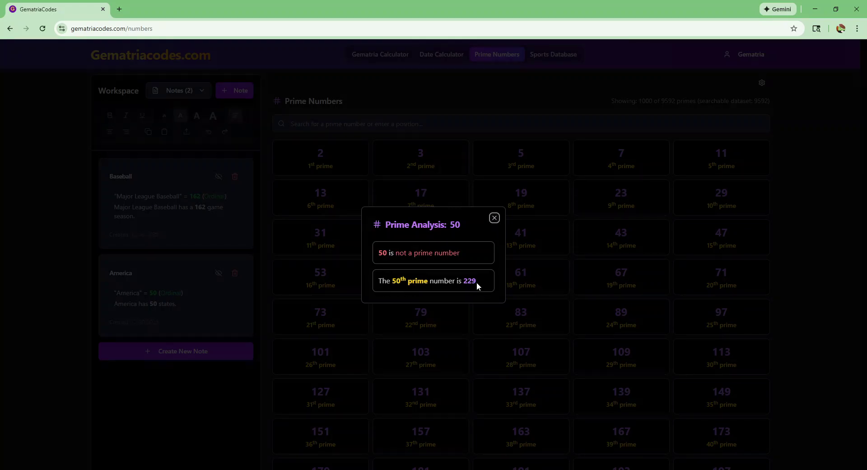
# Step: Copy the line "The 50th prime number is 229" from the analysis and add it at the end of the America note
pyautogui.moveTo(479, 285); pyautogui.dragTo(380, 284)
pyautogui.hotkey('ctrl', 'c')
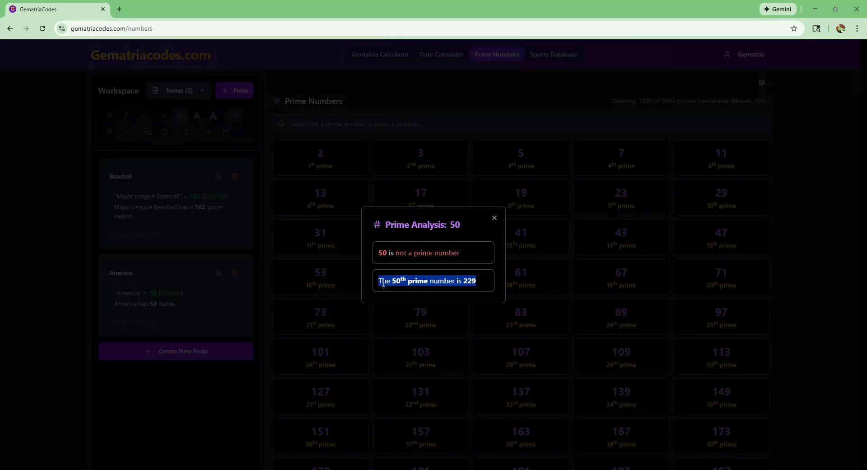
pyautogui.click(495, 219)
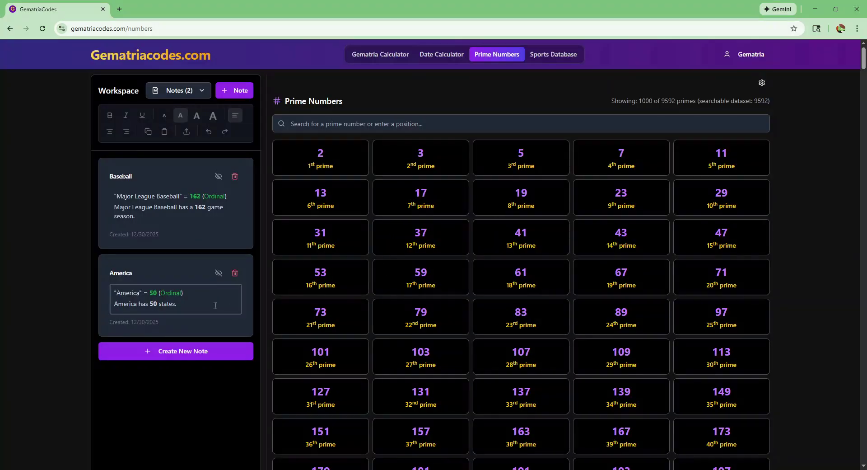
pyautogui.click(208, 304)
pyautogui.press('Return')
pyautogui.hotkey('ctrl', 'v')
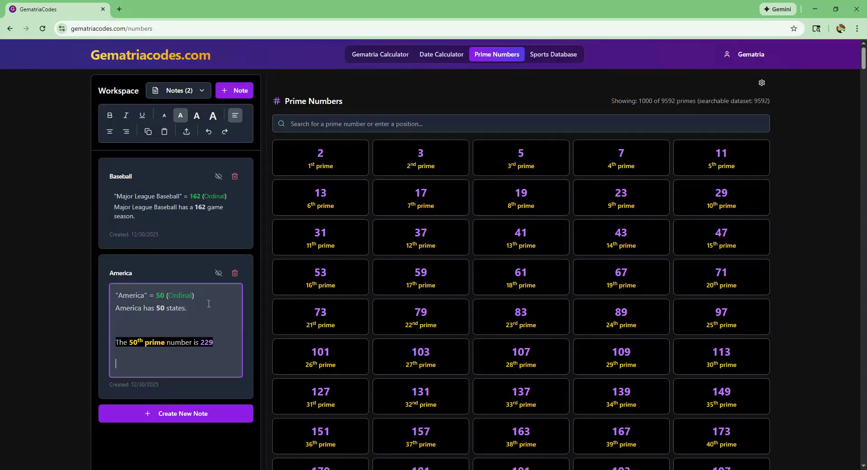
pyautogui.click(260, 303)
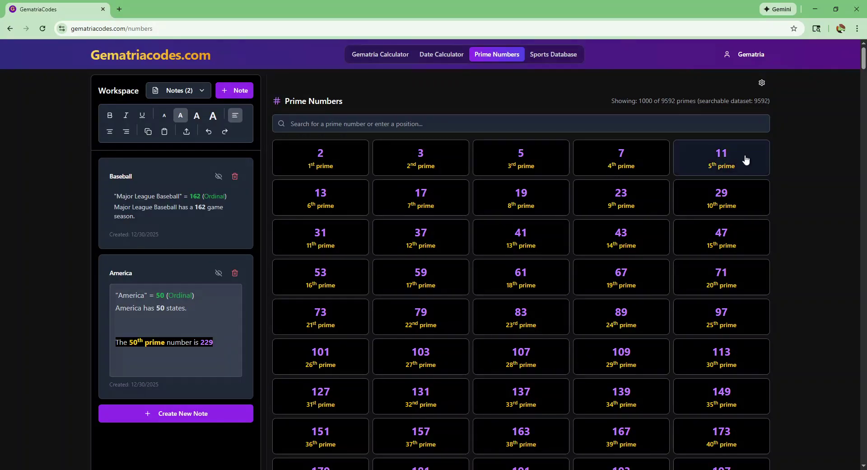
# Step: Turn on Hide Workspace in the Numbers settings
pyautogui.click(762, 83)
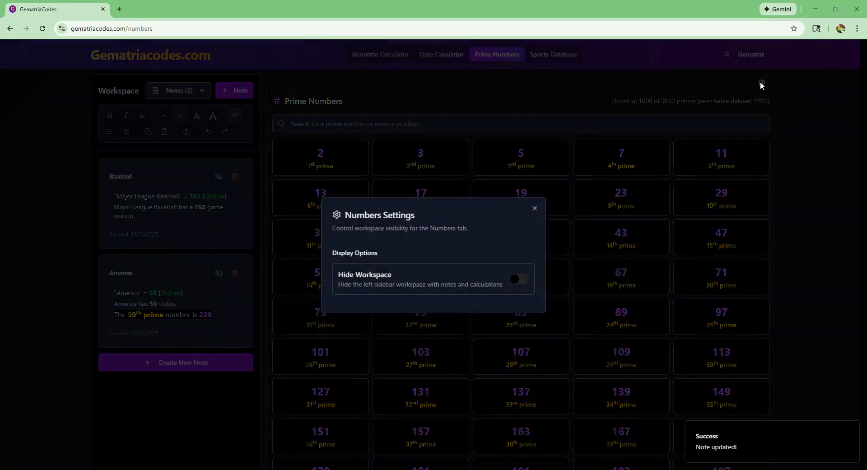
pyautogui.click(518, 280)
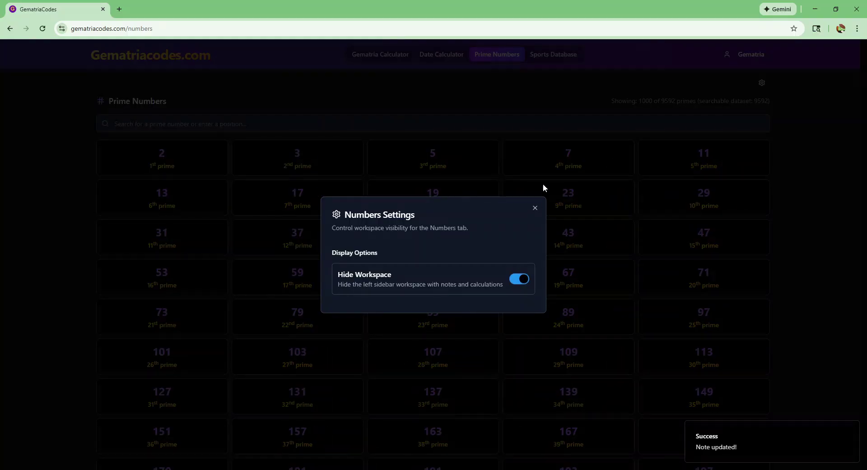
pyautogui.click(535, 208)
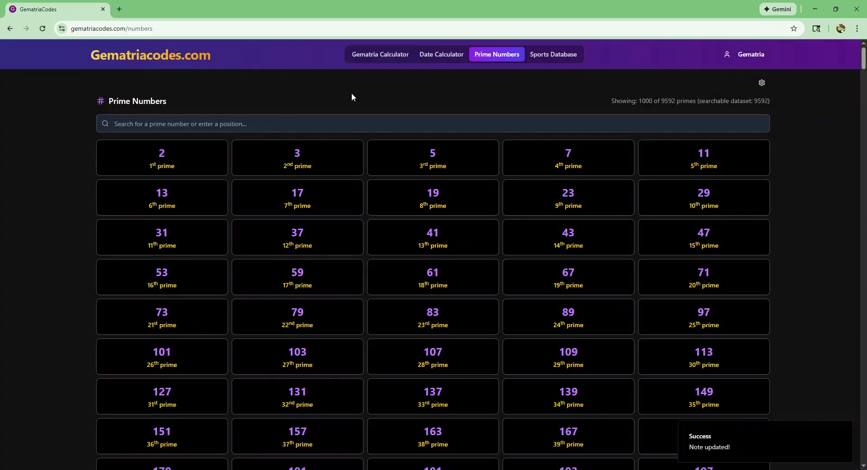
# Step: Open the Sports Database
pyautogui.click(551, 61)
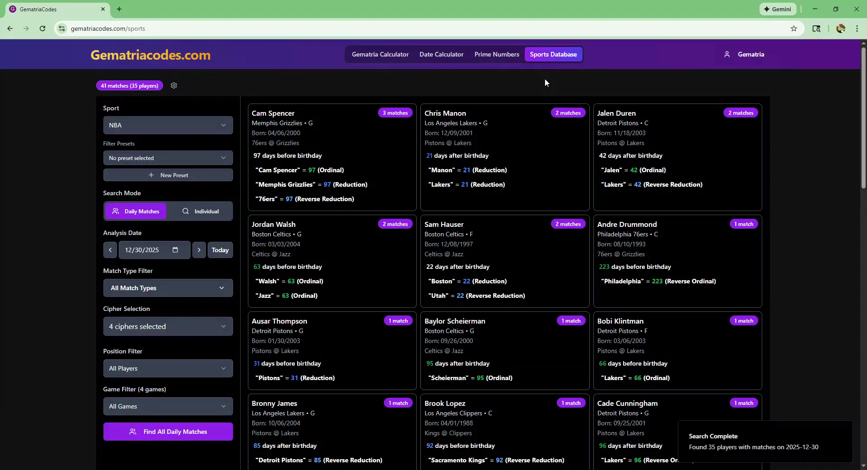